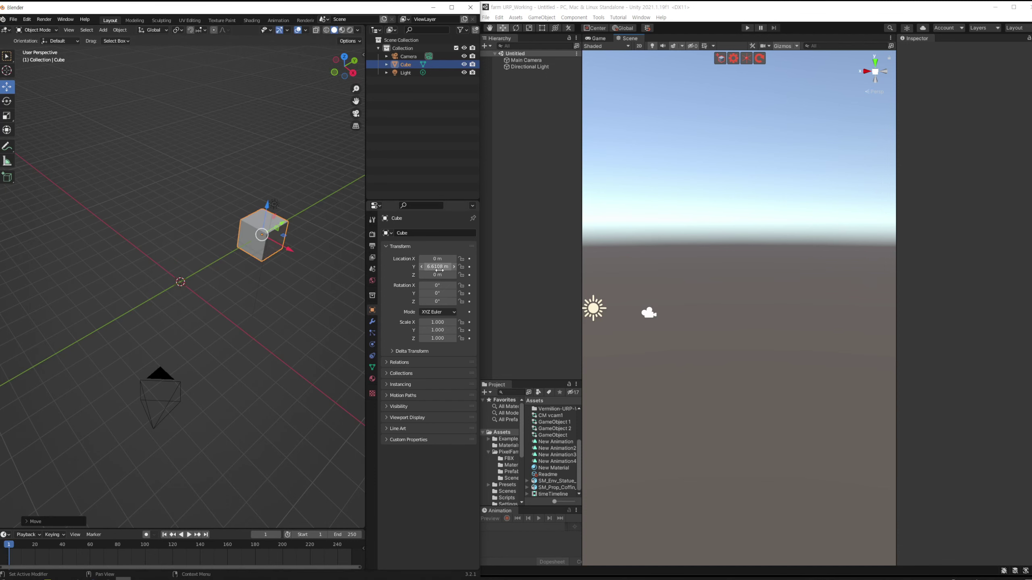
Try rotating the Blender cube about its Z axis by about -56°, undo the rotation, and return to the selection tool
middle_drag(241, 318, 266, 315)
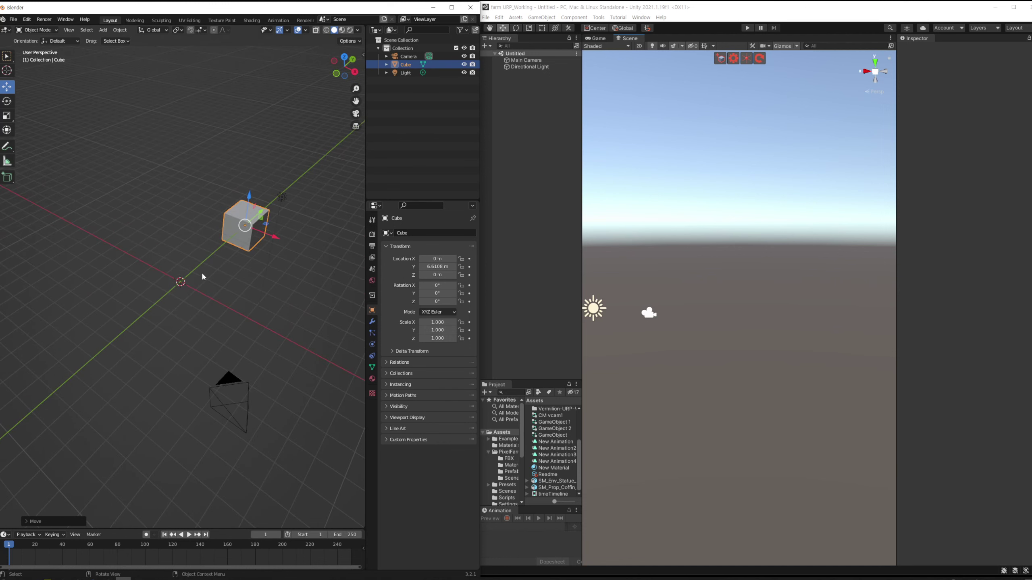
middle_drag(231, 300, 252, 282)
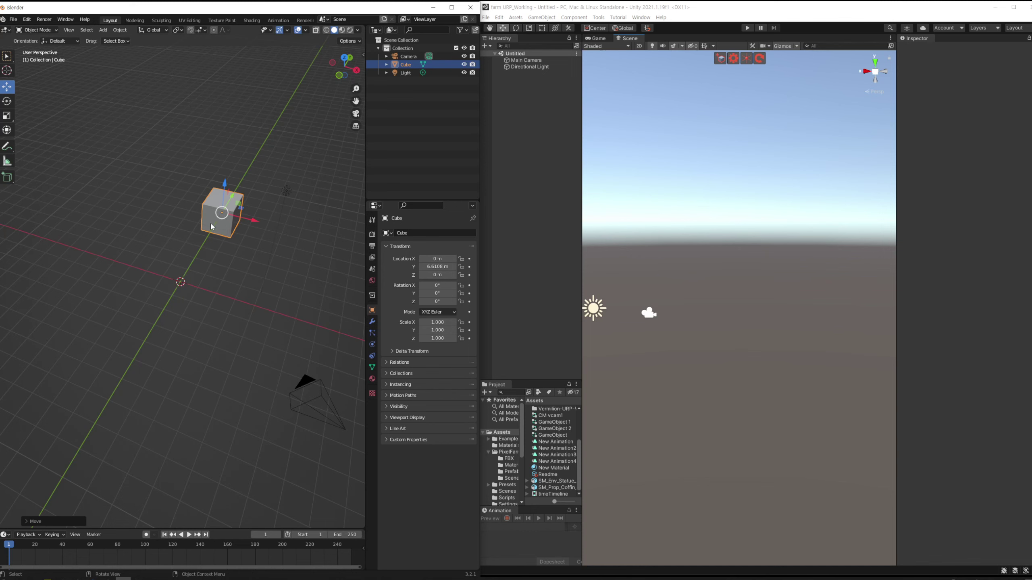
click(7, 101)
drag(232, 231, 285, 269)
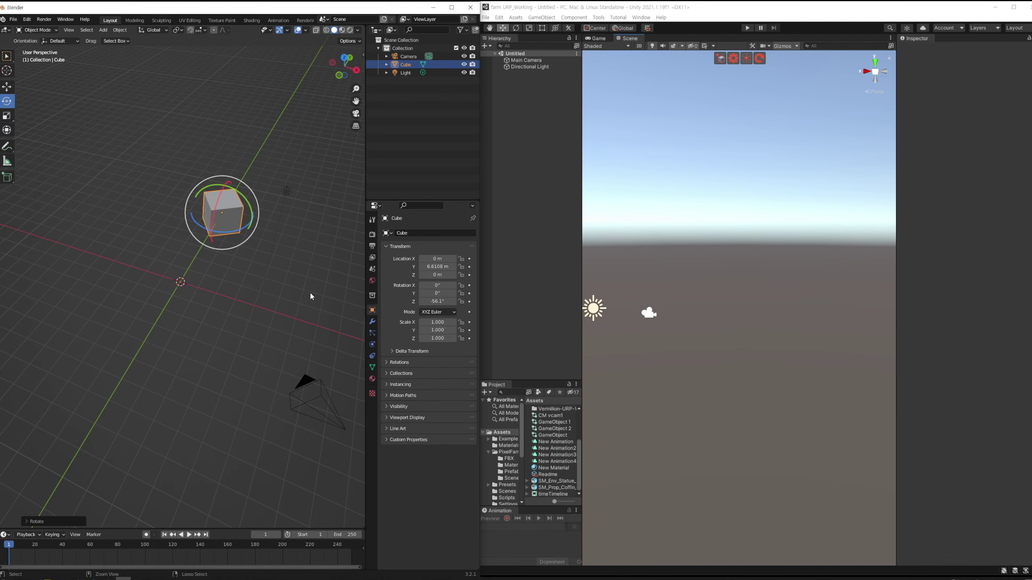
key(ctrl+z)
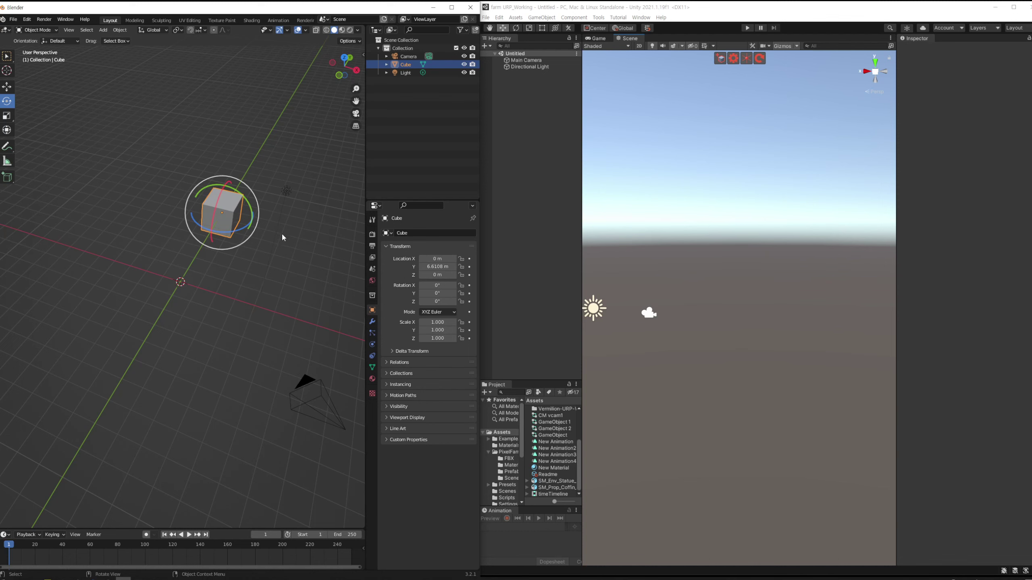
click(11, 61)
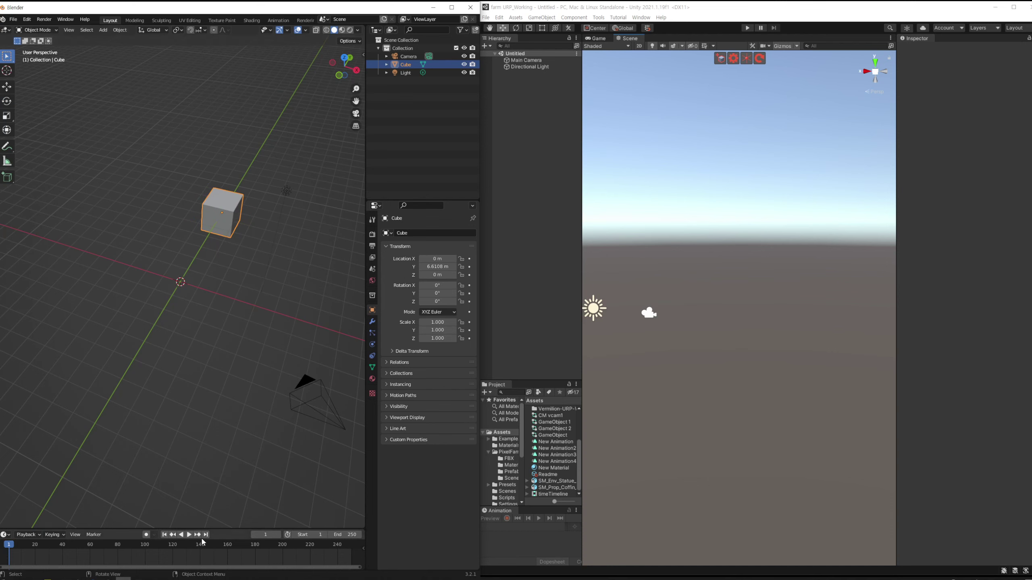
Switch to Photoshop and move the Ellipse 1 and Layer 1 layers together slightly across the canvas
click(168, 546)
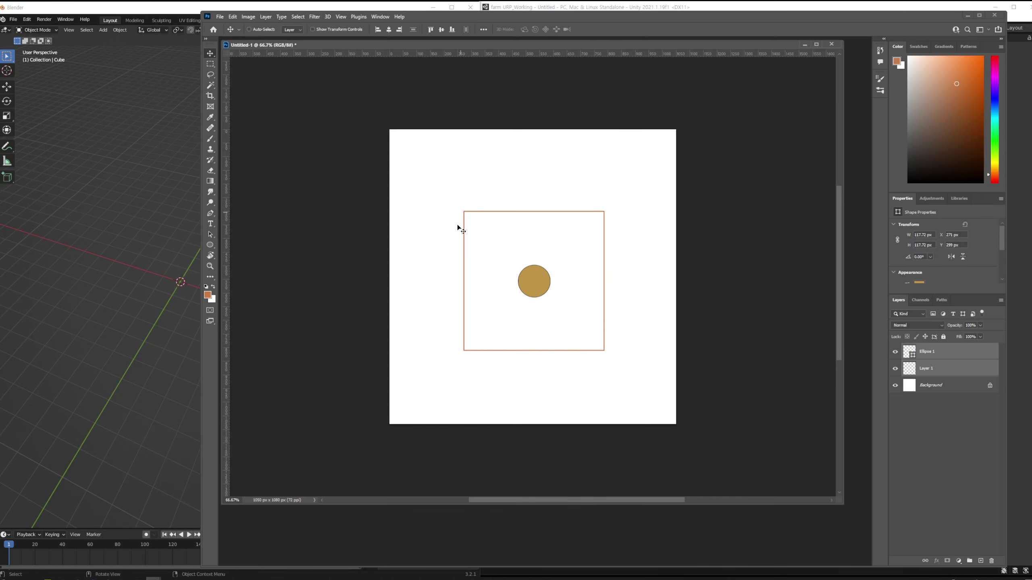
click(926, 353)
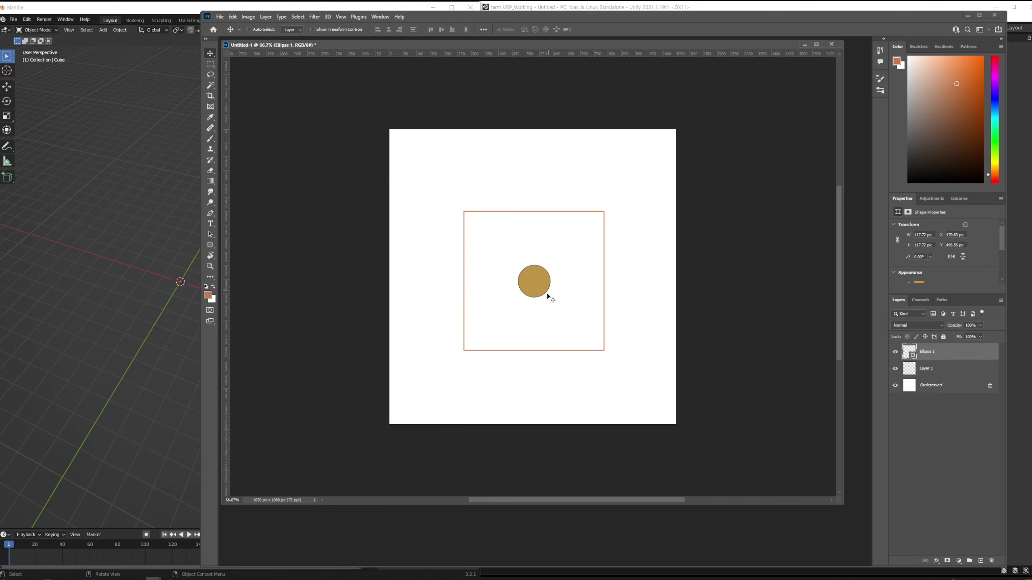
shift+click(929, 368)
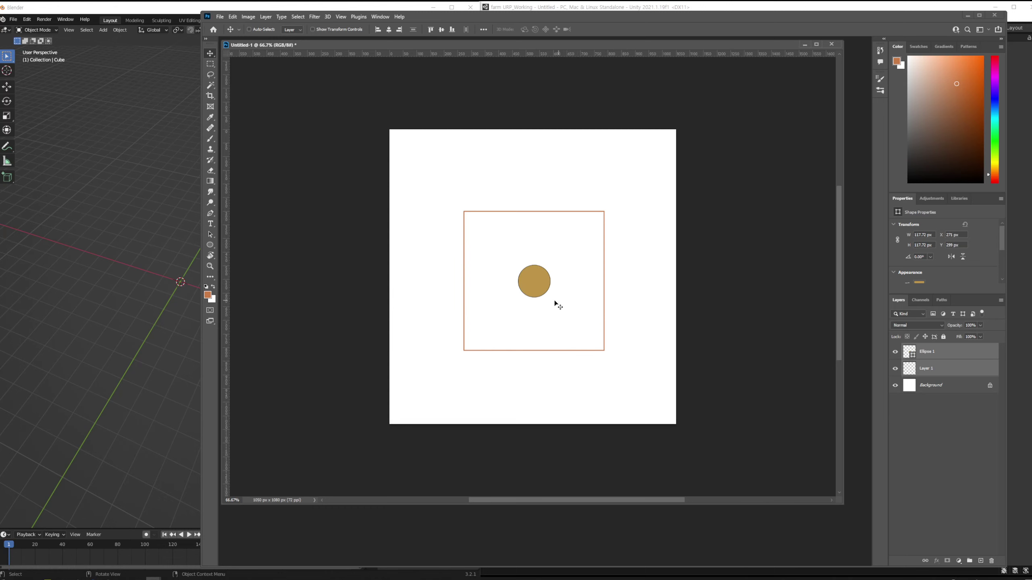
mouse_move(546, 298)
mouse_down()
mouse_move(610, 233)
mouse_move(500, 233)
mouse_move(488, 339)
mouse_move(589, 347)
mouse_move(547, 297)
mouse_up()
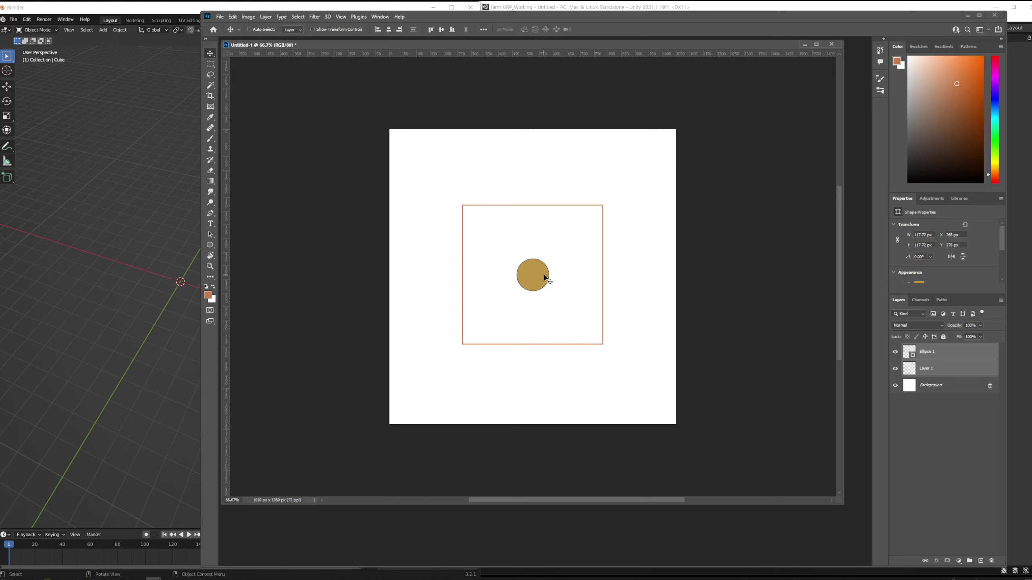
Move only the circle into the square's lower-right corner, and shift the circle and square layers together slightly
ctrl+click(940, 369)
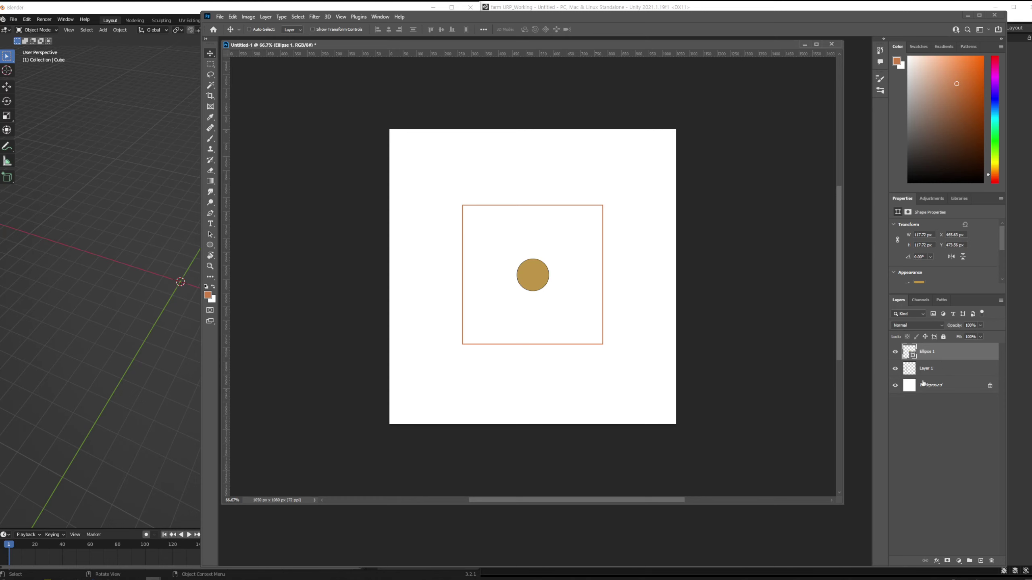
drag(542, 287, 588, 336)
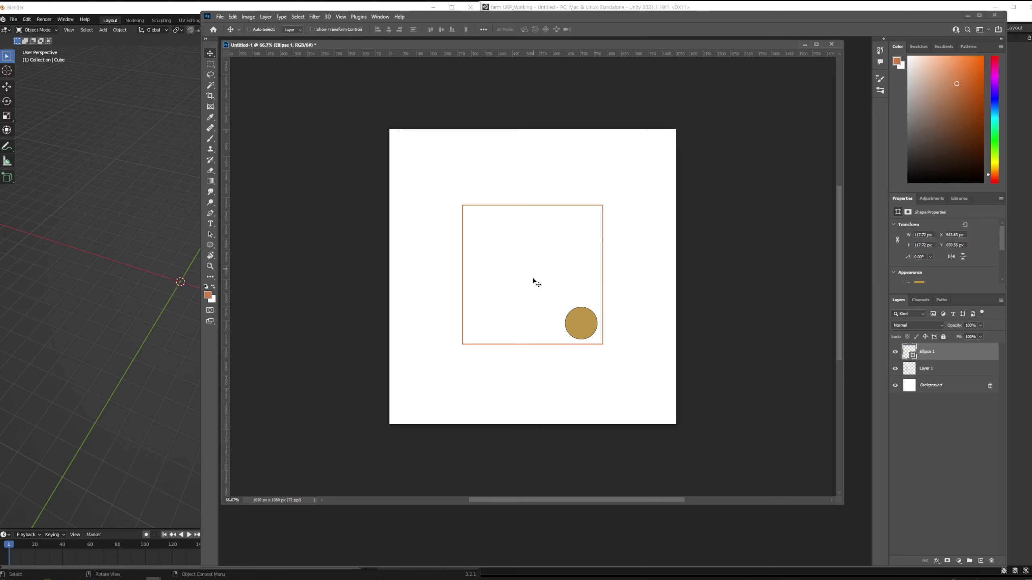
shift+click(925, 368)
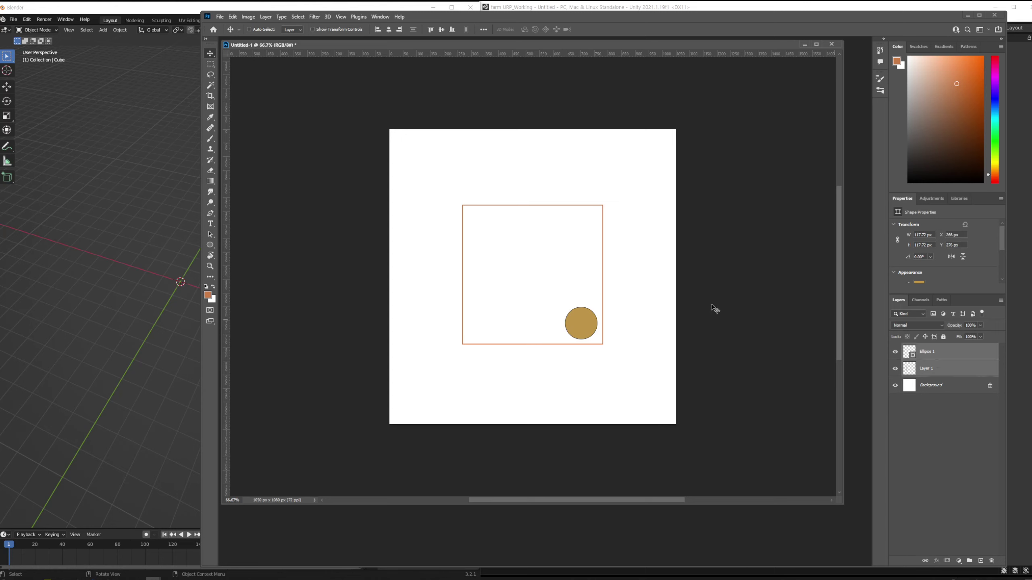
drag(607, 314, 608, 317)
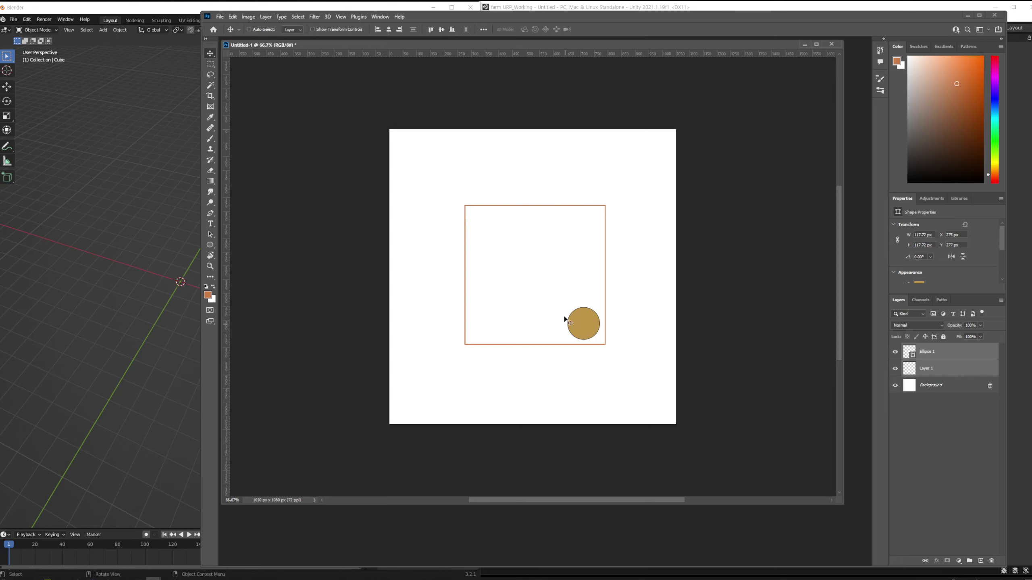
Move the circle alone back to the middle of the square and enlarge it to about 227 px wide
ctrl+click(585, 325)
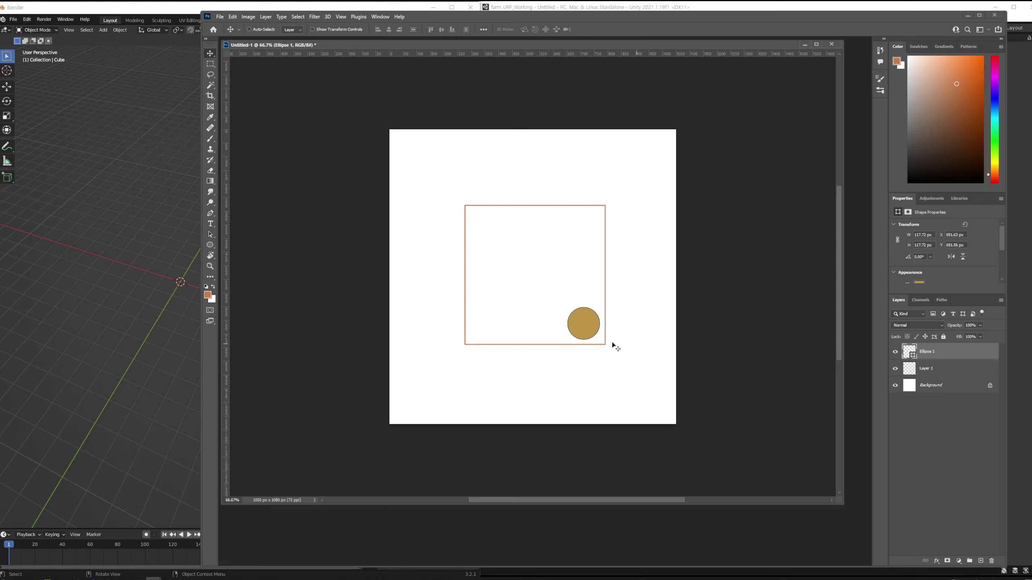
drag(589, 332, 557, 290)
key(ctrl+t)
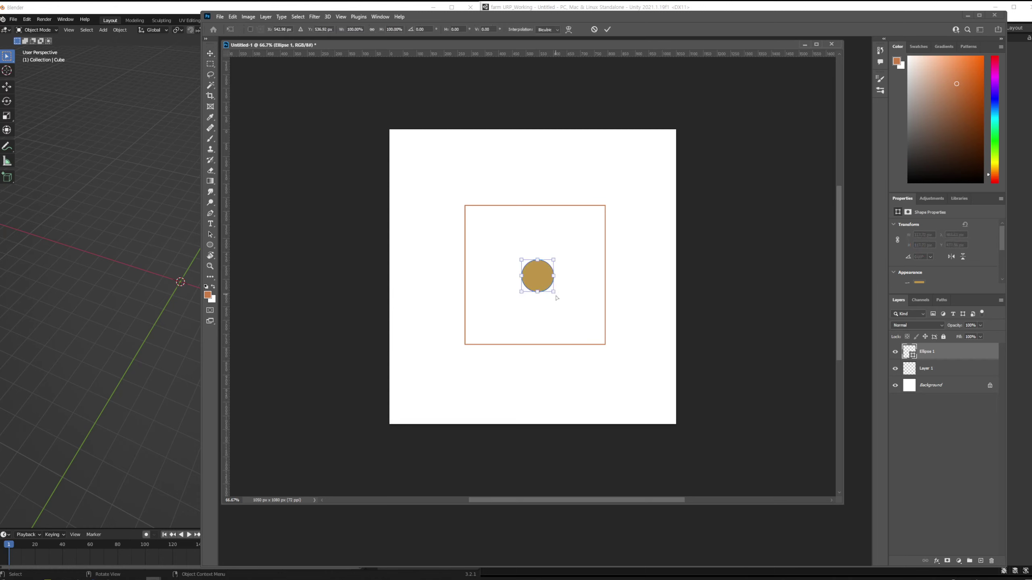
mouse_move(553, 291)
mouse_down()
mouse_move(591, 324)
mouse_move(551, 288)
mouse_up()
key(Return)
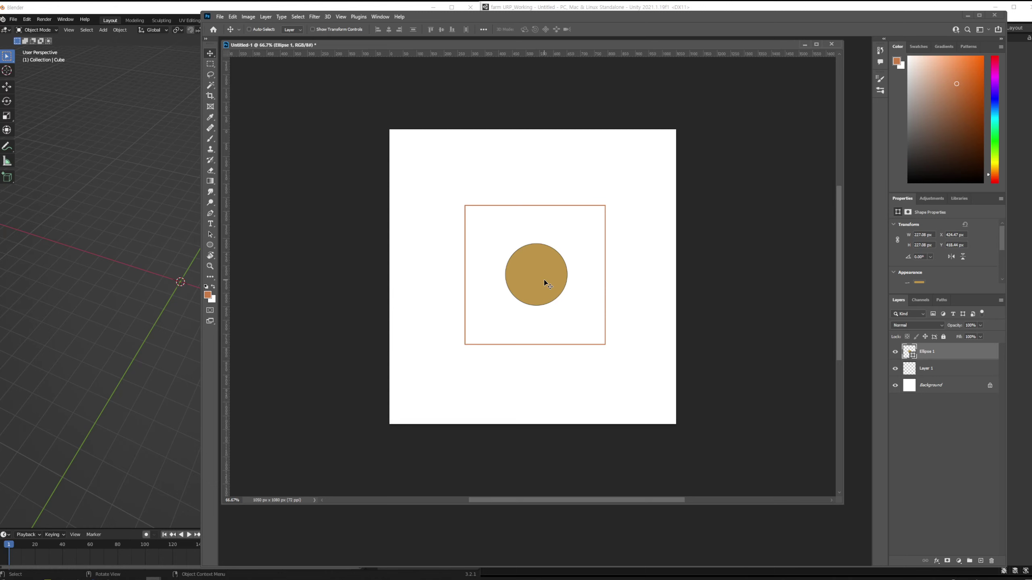
Scale the circle down about its centre to about 130 px wide
key(ctrl+t)
alt+drag(570, 306, 555, 293)
key(Return)
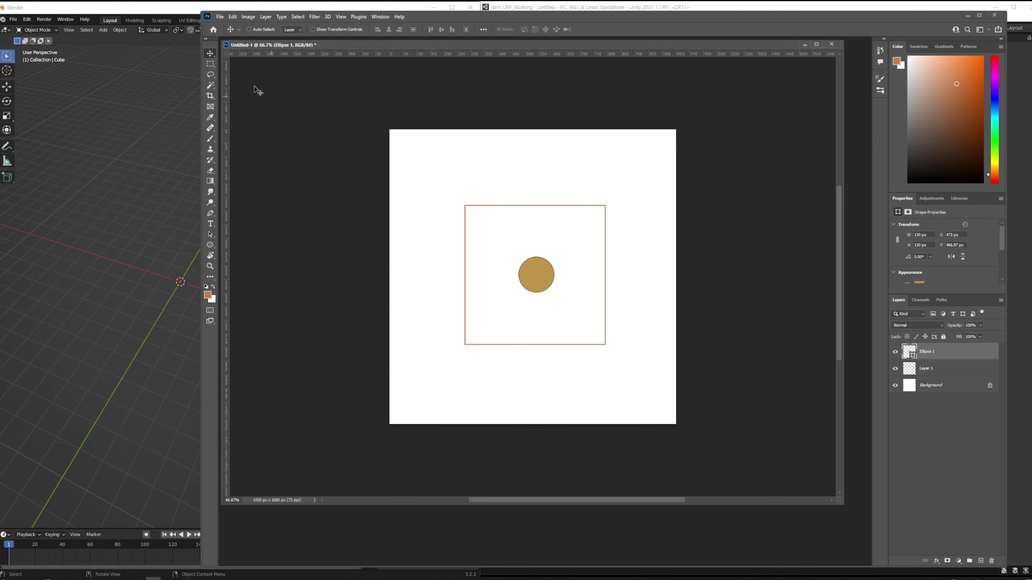
Minimize Photoshop and return to the Blender and Unity windows
click(165, 16)
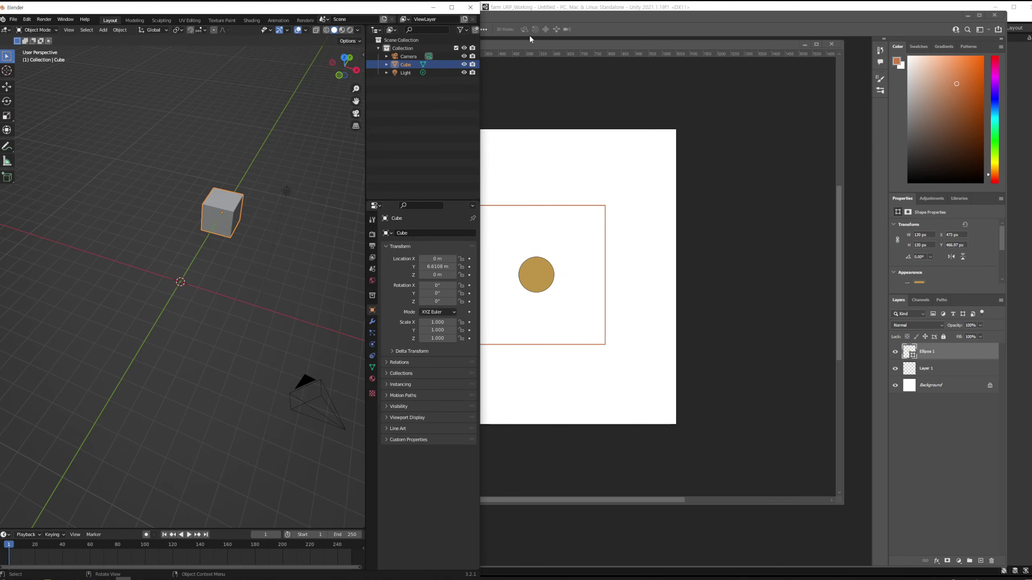
click(964, 19)
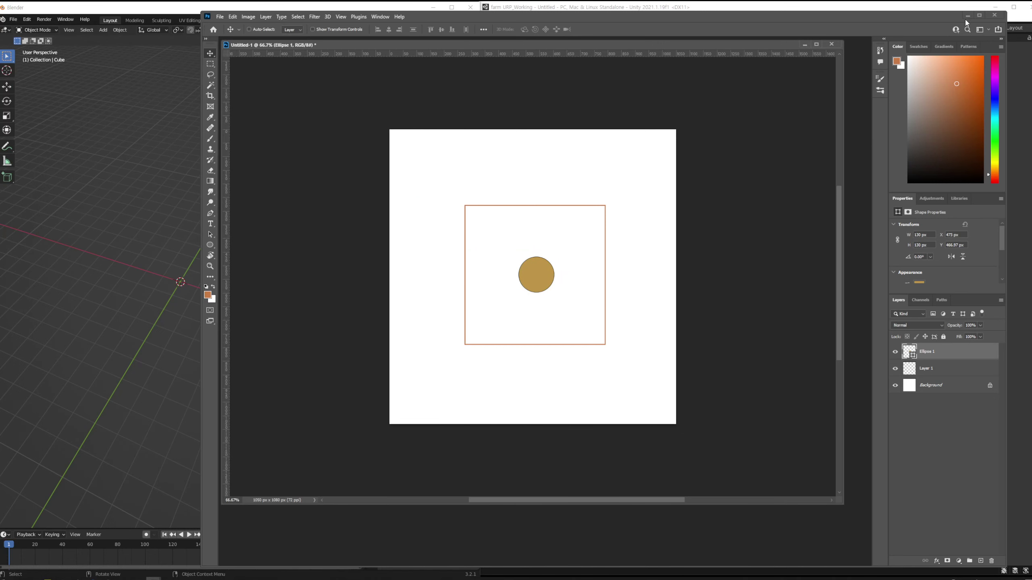
click(967, 16)
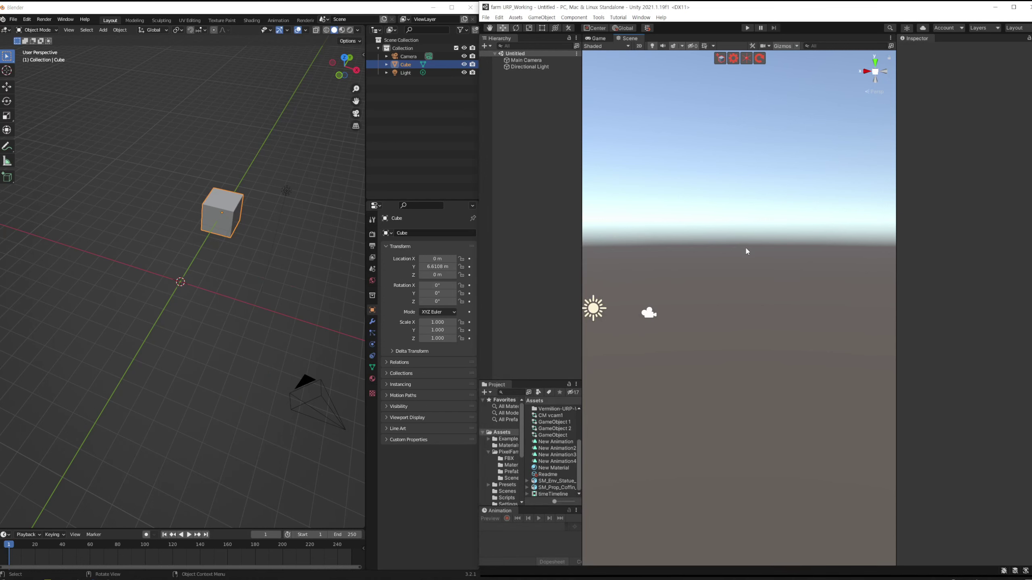
Create a new UModeler object in the Unity scene and look down at the ground grid in polygon mode
click(720, 58)
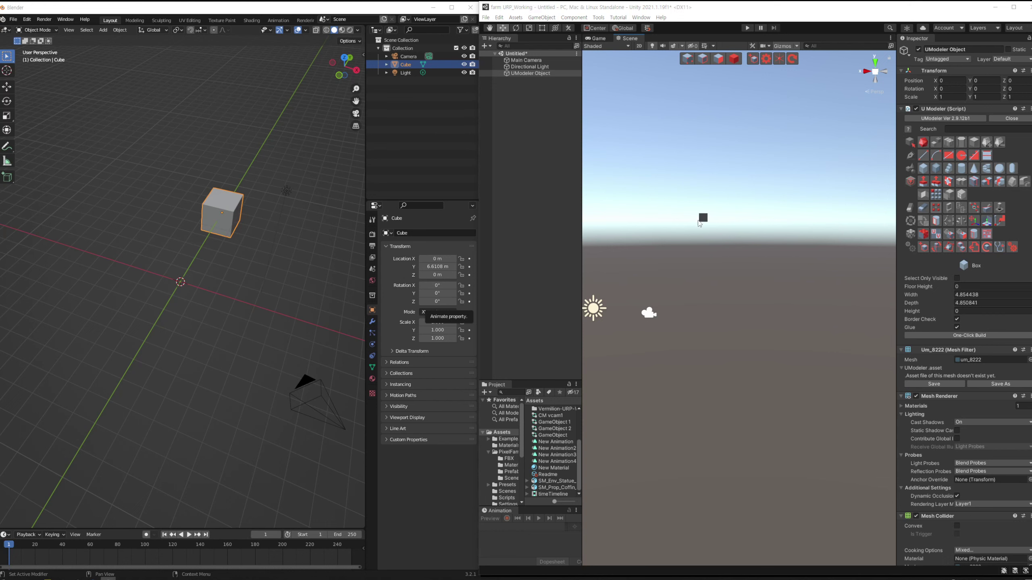
click(718, 62)
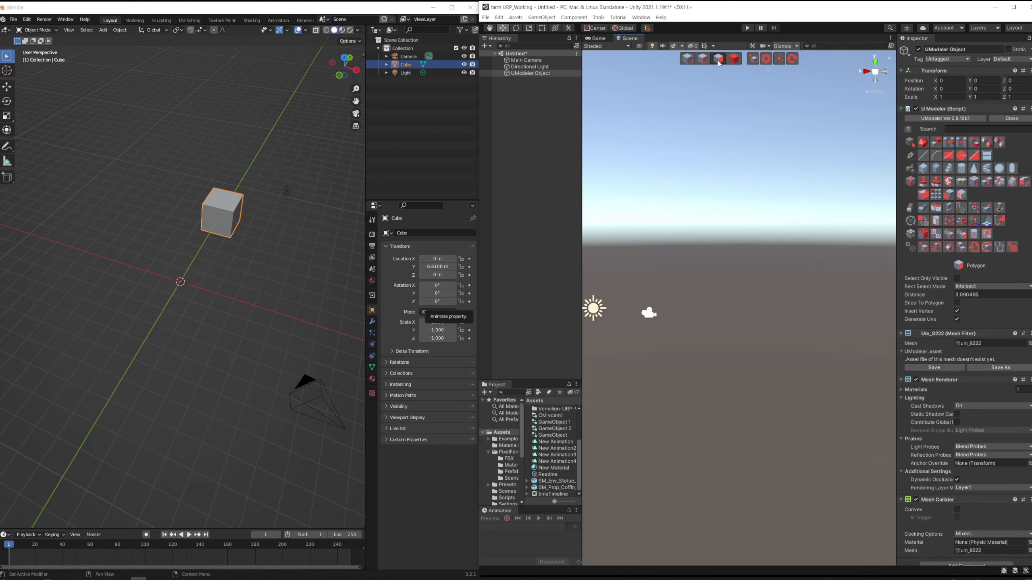
right_drag(739, 349, 733, 326)
key(e)
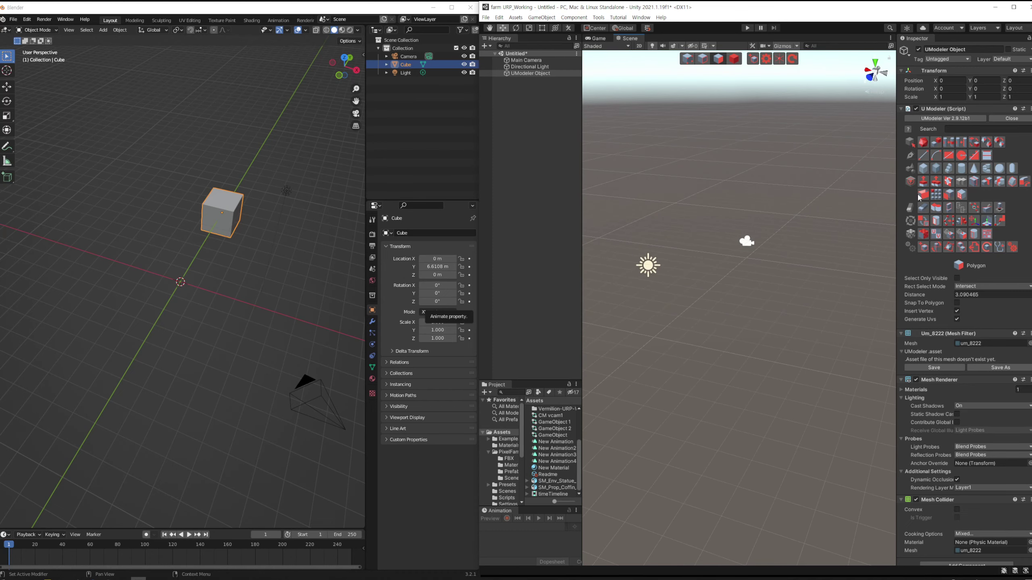
Draw a box about 3.88 wide, 5.08 deep and 3.78 high on the grid and apply New Material to it
click(923, 168)
drag(734, 308, 780, 384)
click(792, 279)
key(Return)
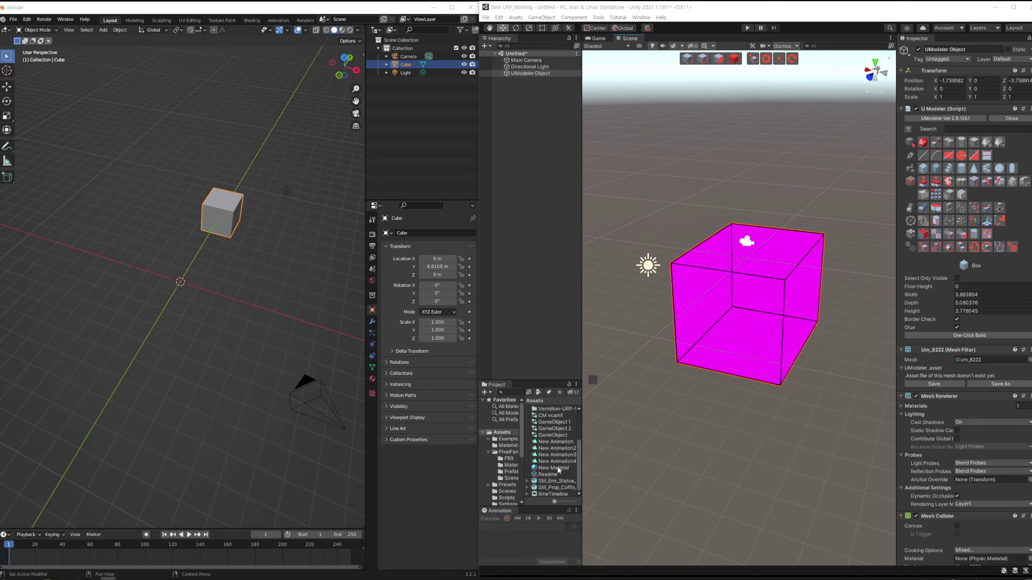
mouse_move(786, 417)
alt+mouse_down()
mouse_move(797, 410)
mouse_move(785, 429)
alt+mouse_up()
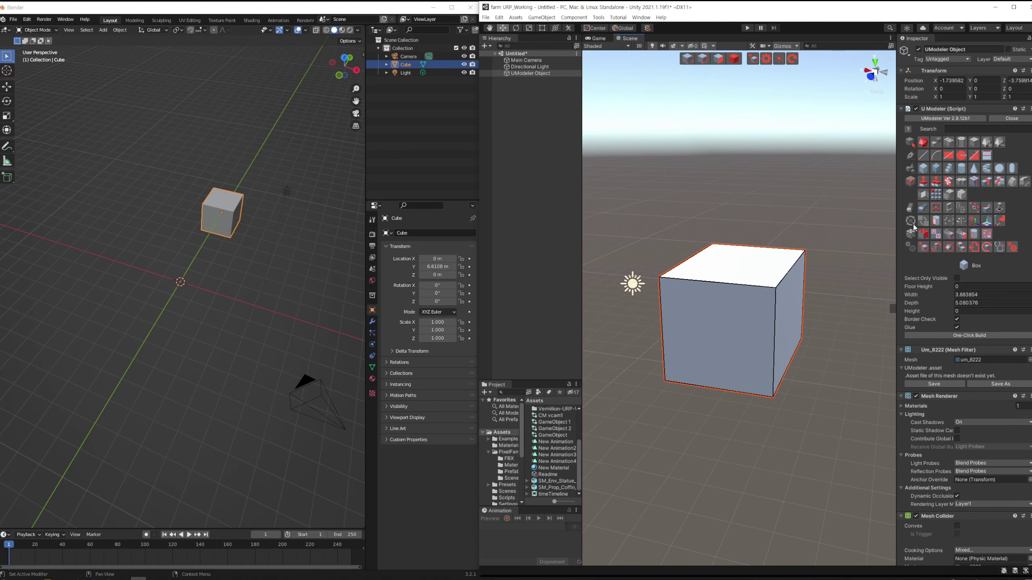
Set the UModeler object's X and Z position to 0
alt+drag(867, 219, 863, 286)
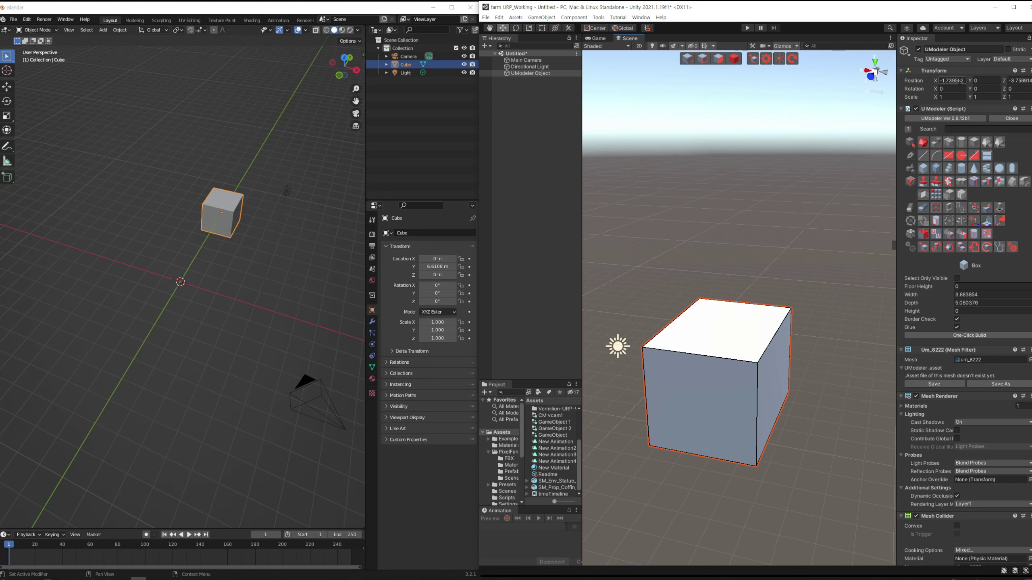
middle_drag(790, 237, 813, 256)
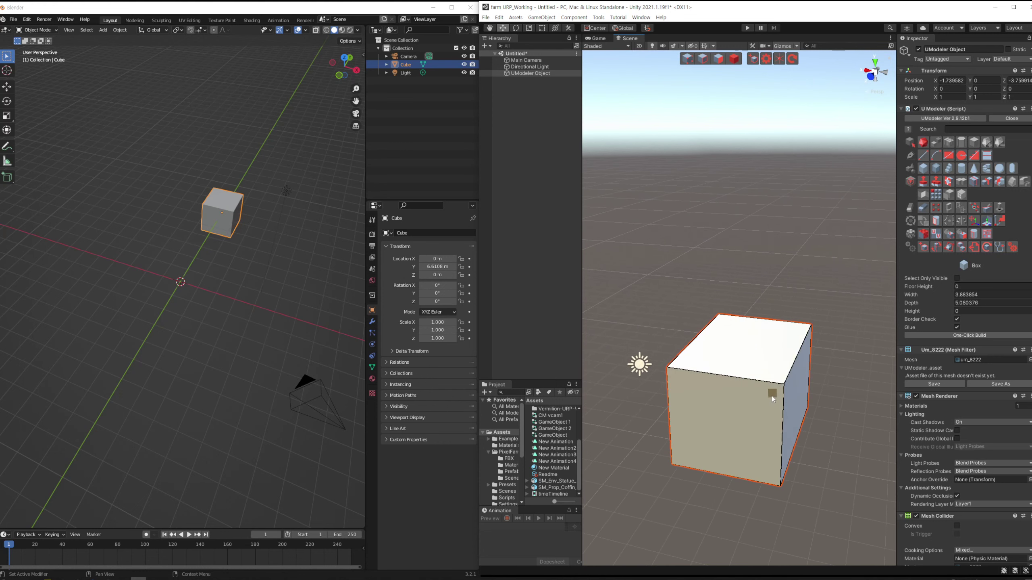
right_drag(814, 285, 792, 301)
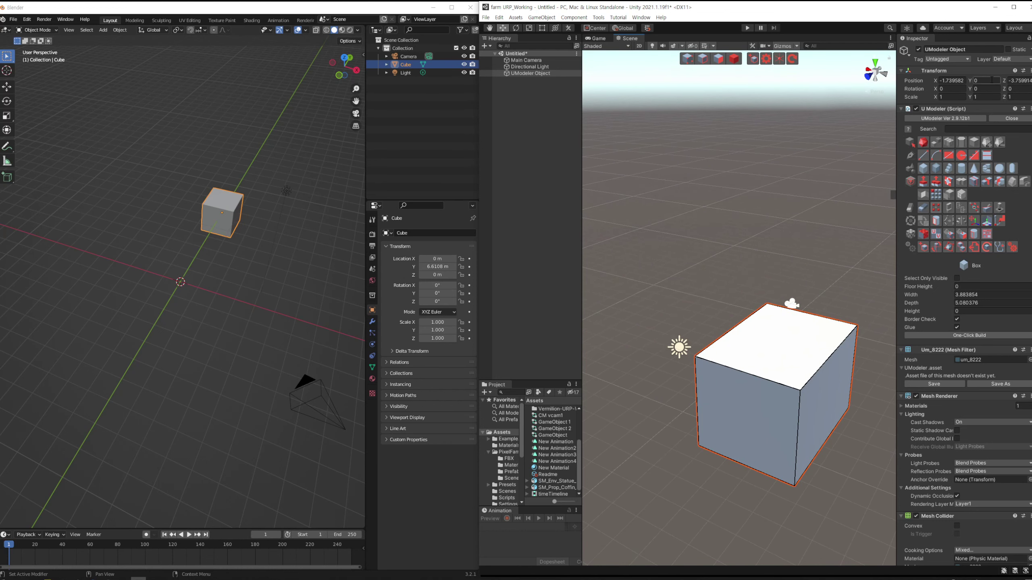
scroll(735, 237, down, 4)
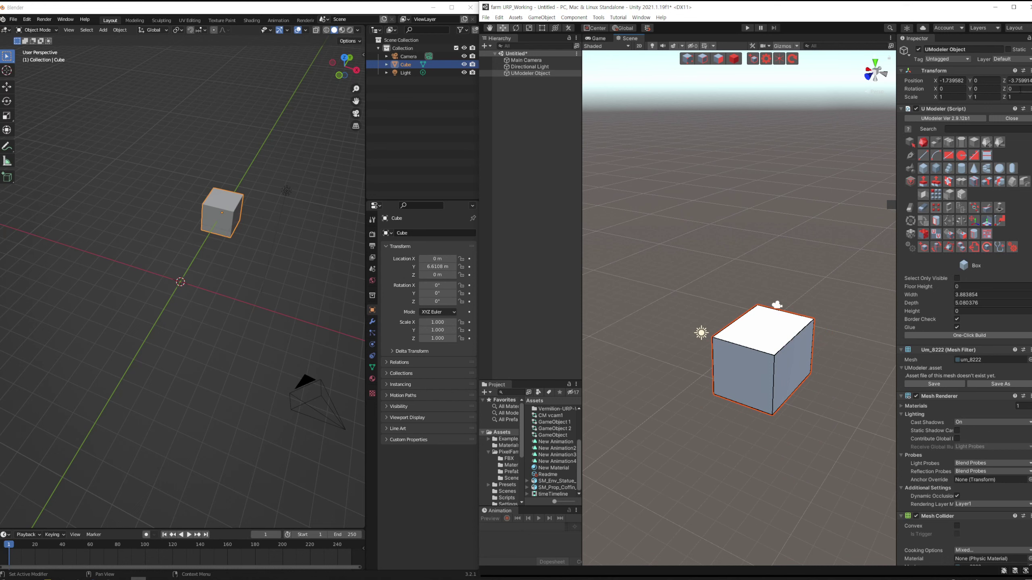
click(951, 80)
text(0)
key(Tab)
key(Tab)
text(0)
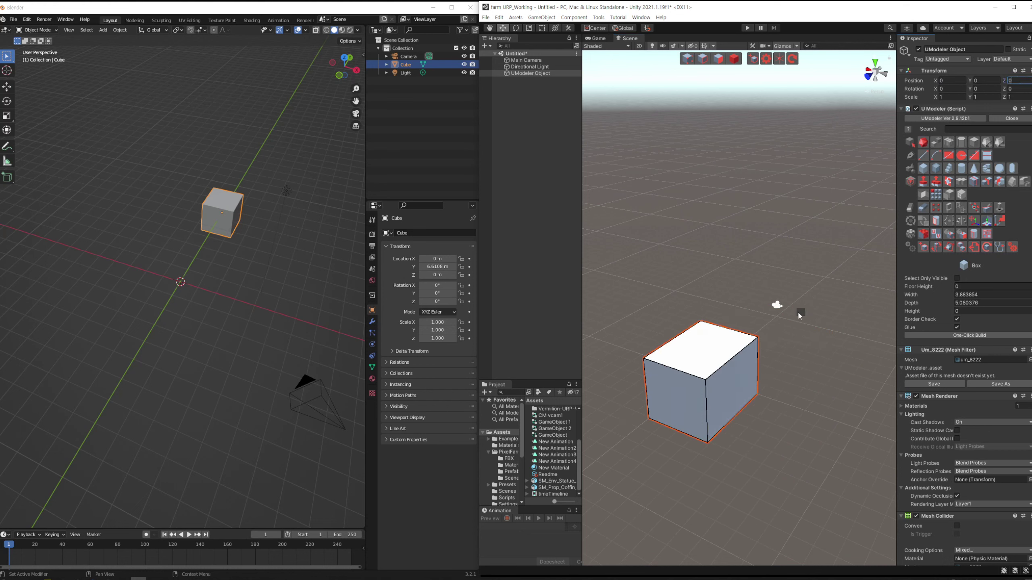
Leave the Box tool, place the transform gizmo at the box's upper rear corner in polygon mode, and deselect the object
alt+drag(799, 316, 764, 325)
middle_drag(792, 354, 782, 368)
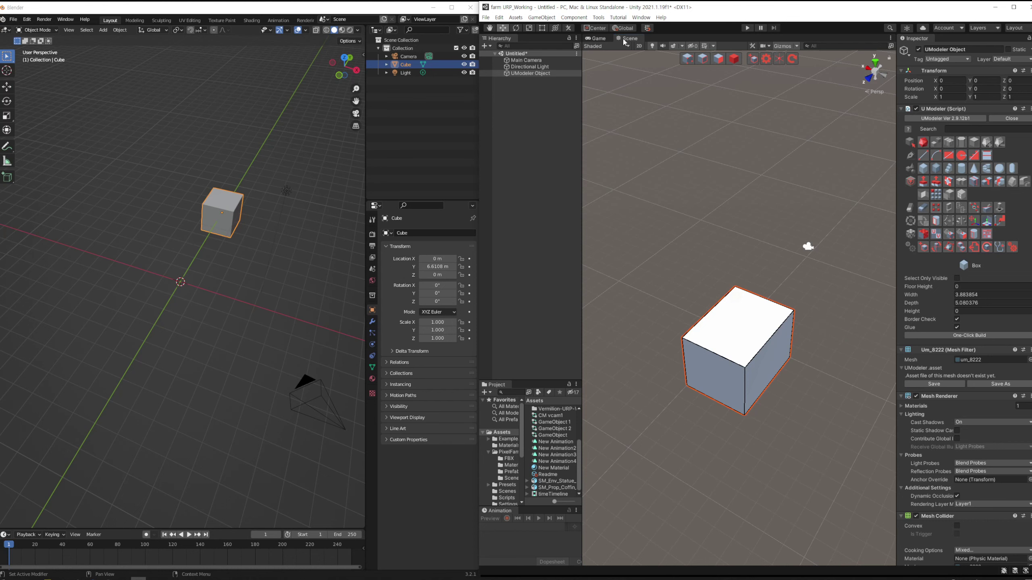
middle_drag(794, 276, 768, 312)
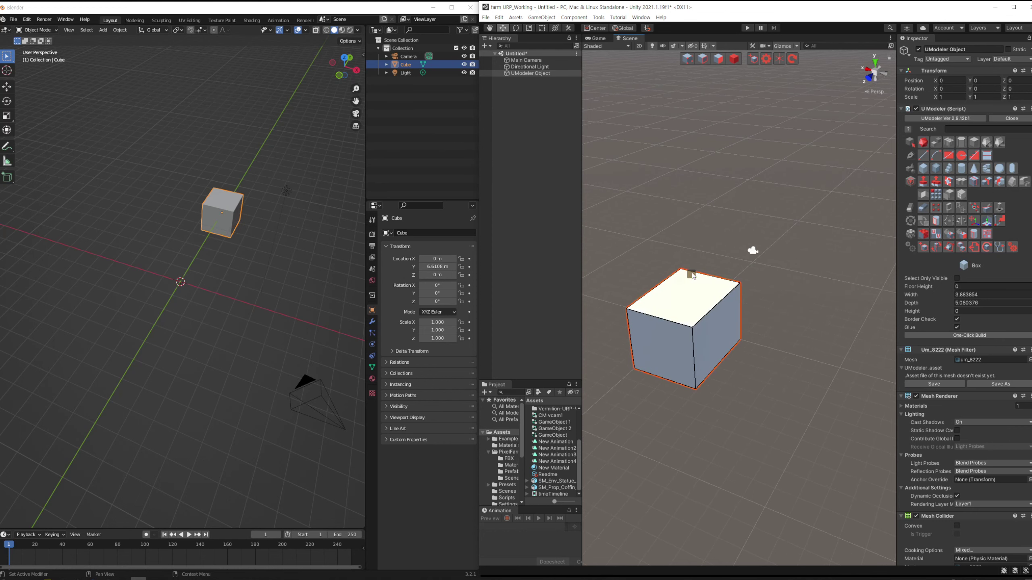
key(Escape)
click(685, 326)
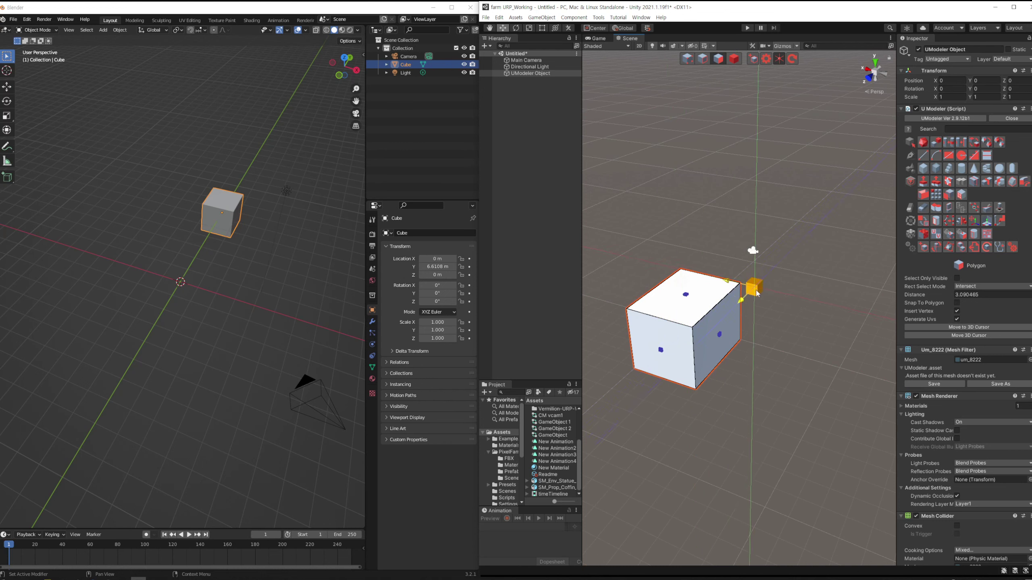
click(751, 300)
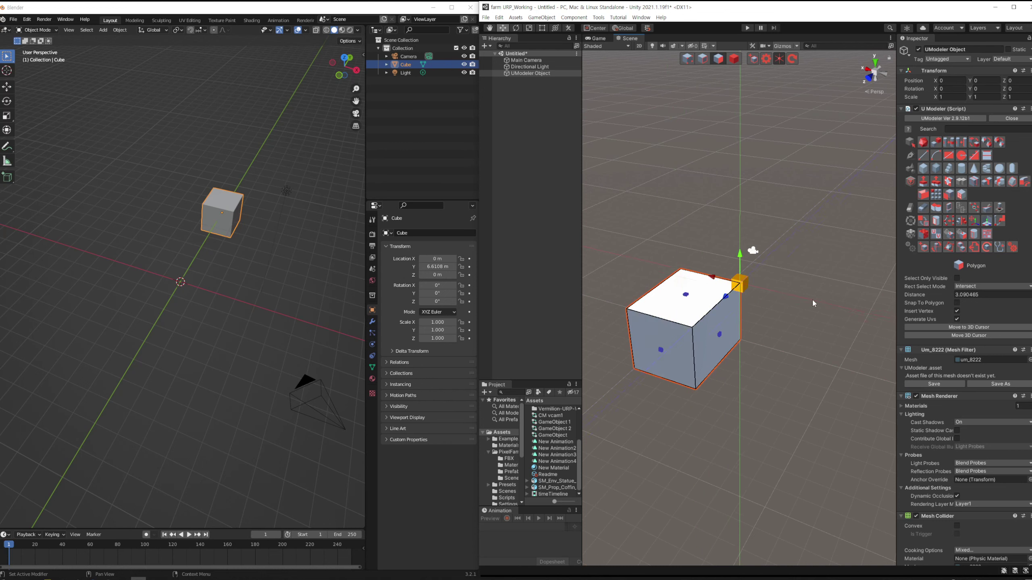
click(774, 326)
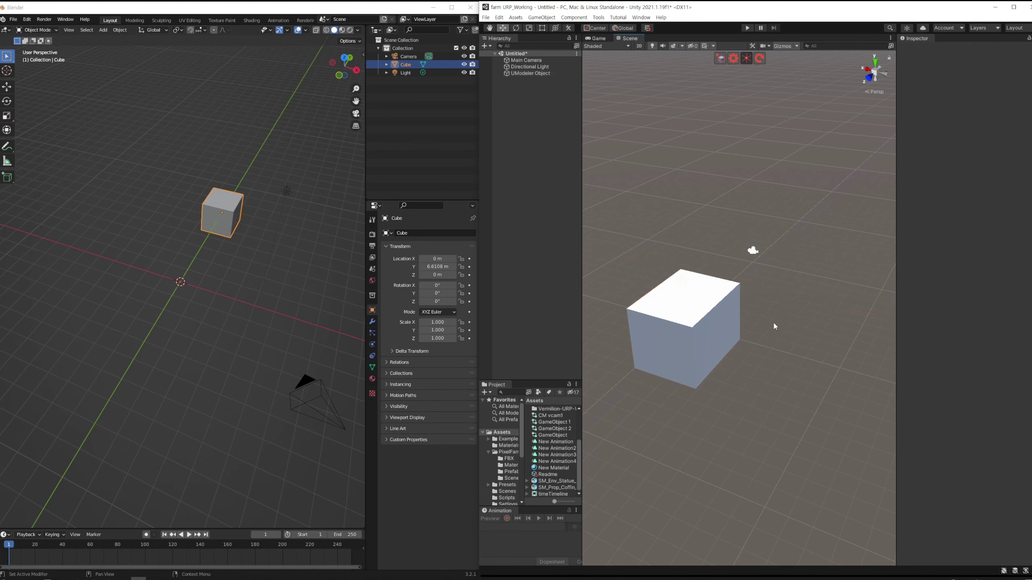
Select the UModeler box, switch the gizmo handle from Center to Pivot, and move the object's pivot to its bottom center
click(724, 315)
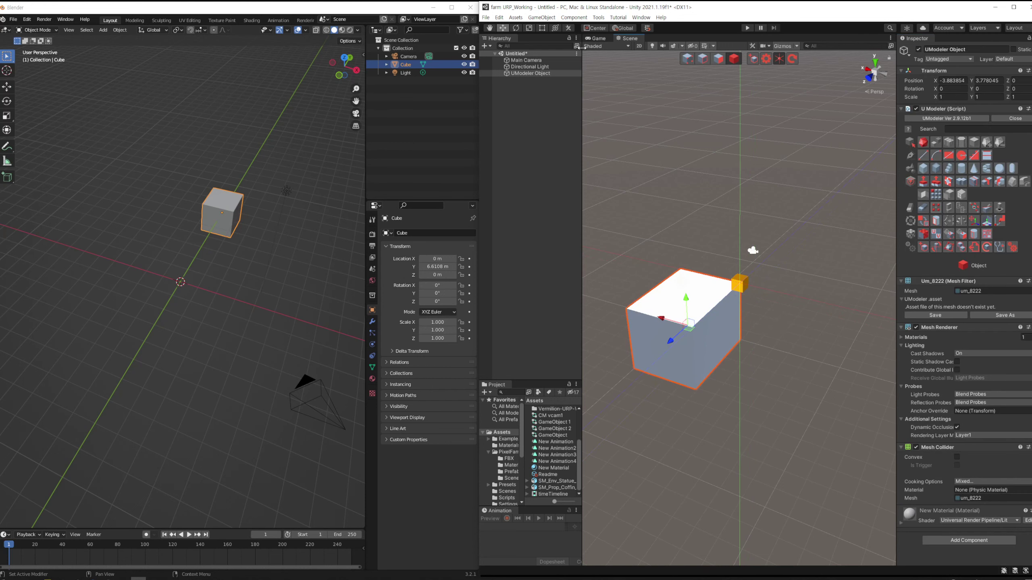
click(594, 28)
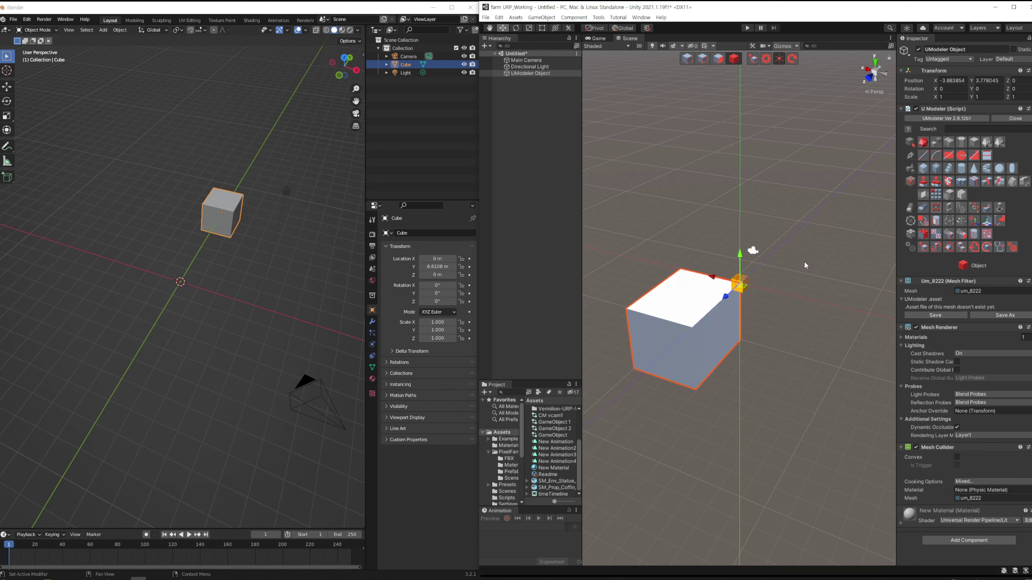
middle_drag(753, 279, 809, 332)
alt+drag(809, 332, 823, 357)
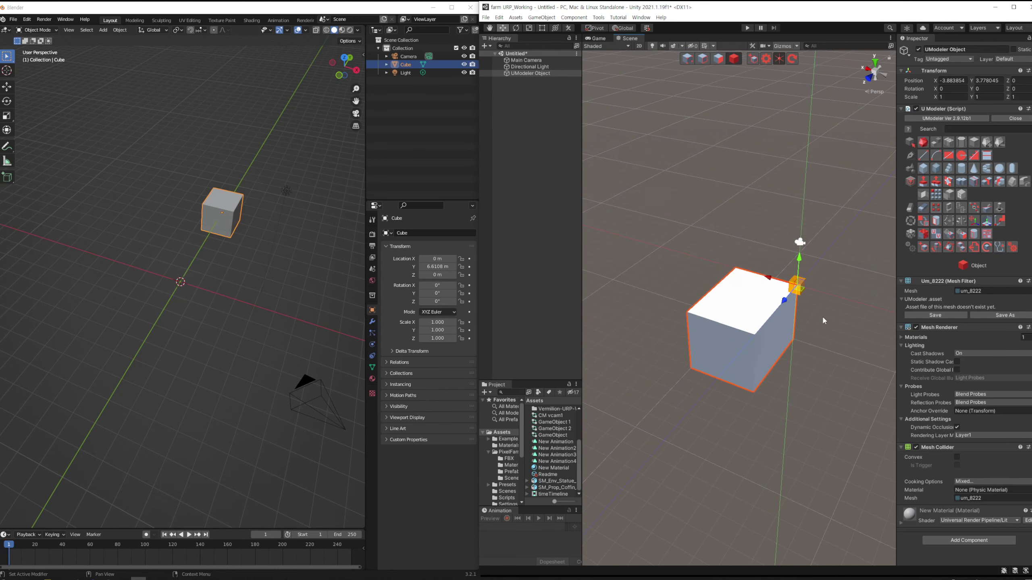
click(987, 223)
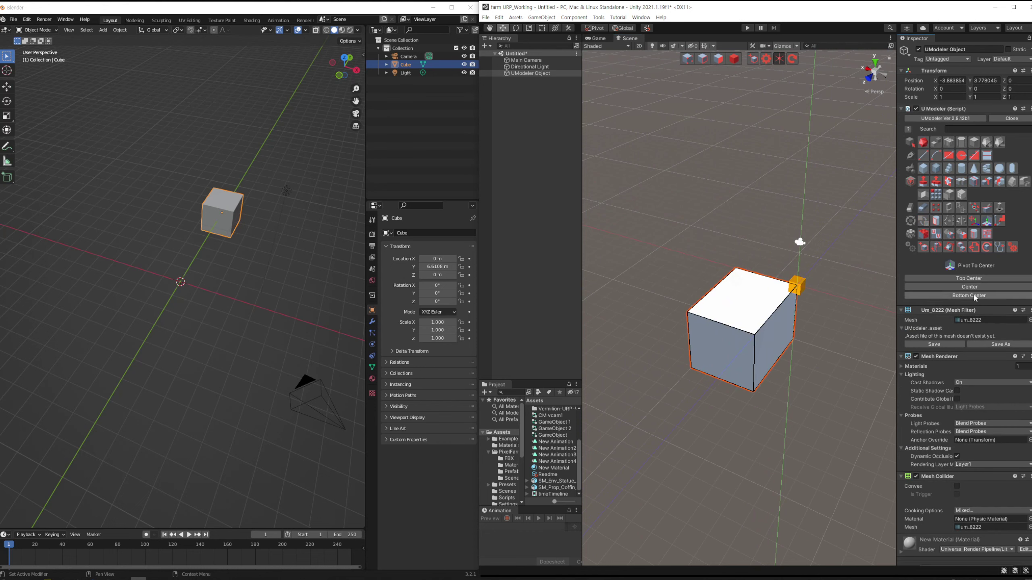
click(975, 295)
Set the box's X, Y and Z position to 0 and switch the gizmo handle back to Center
click(952, 81)
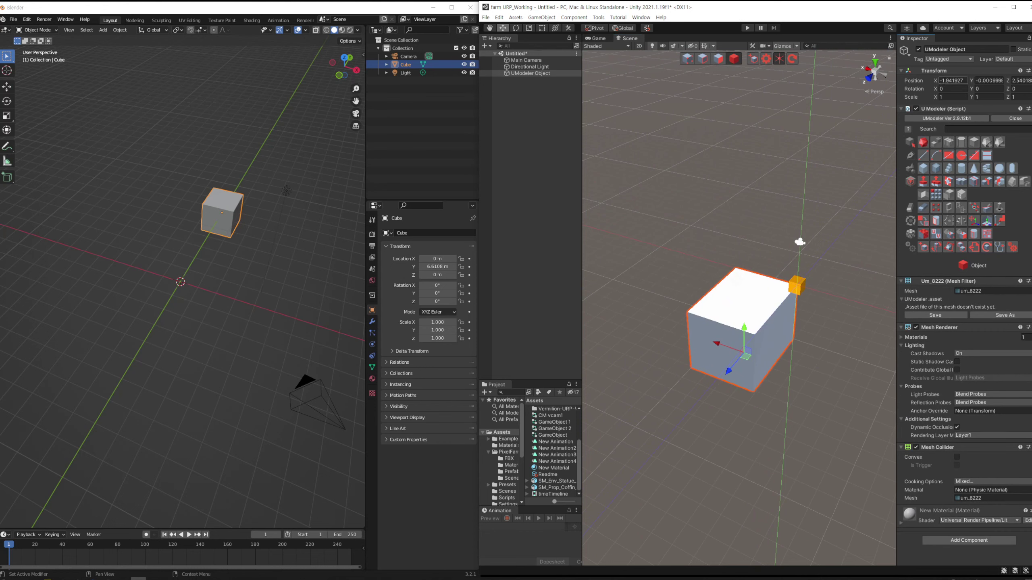
text(0)
key(Tab)
text(0)
key(Tab)
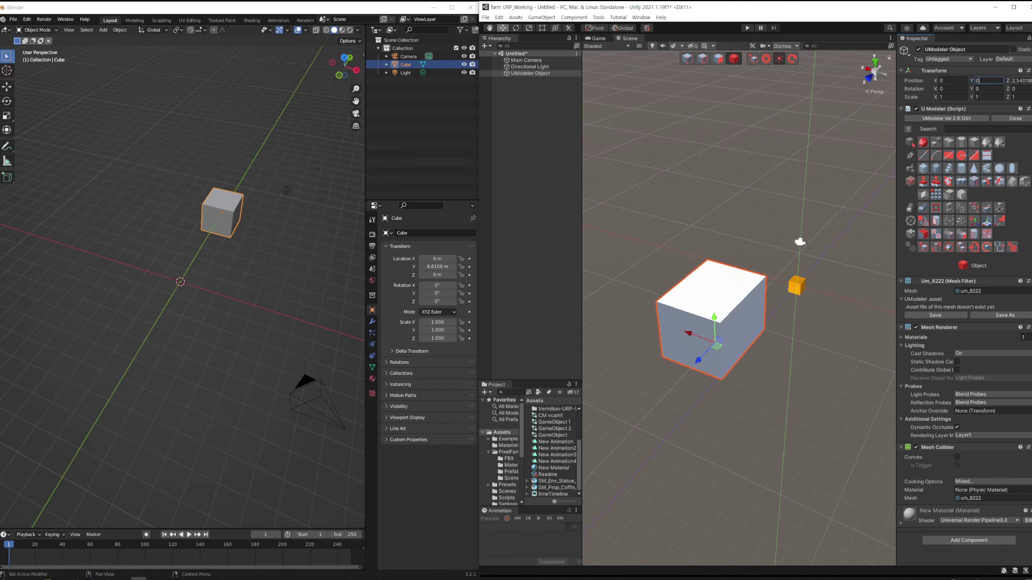
text(0)
alt+drag(821, 300, 826, 352)
click(785, 283)
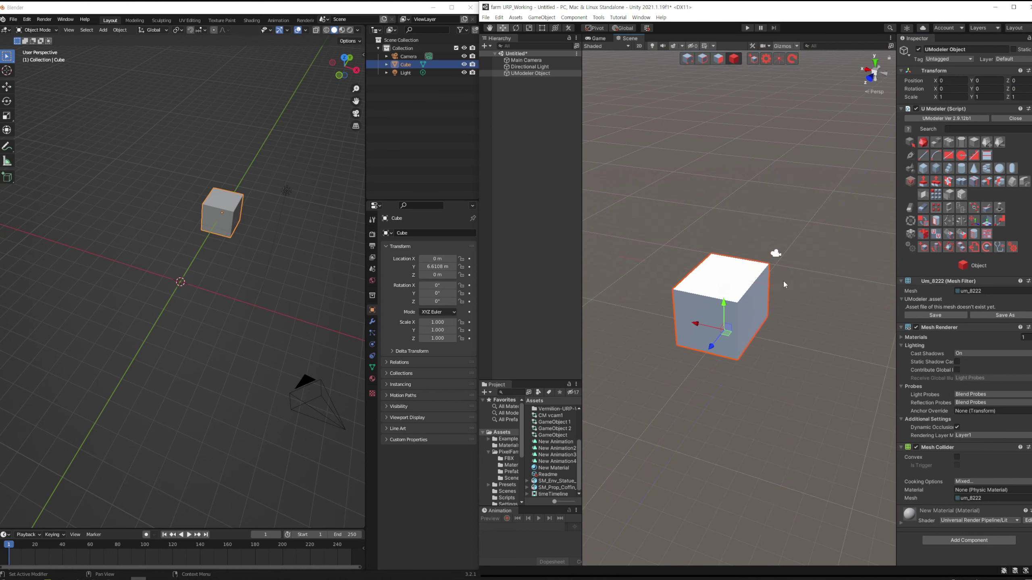
click(594, 28)
Switch to Blender and set the cube's Y location to 0 m
middle_drag(277, 226, 178, 258)
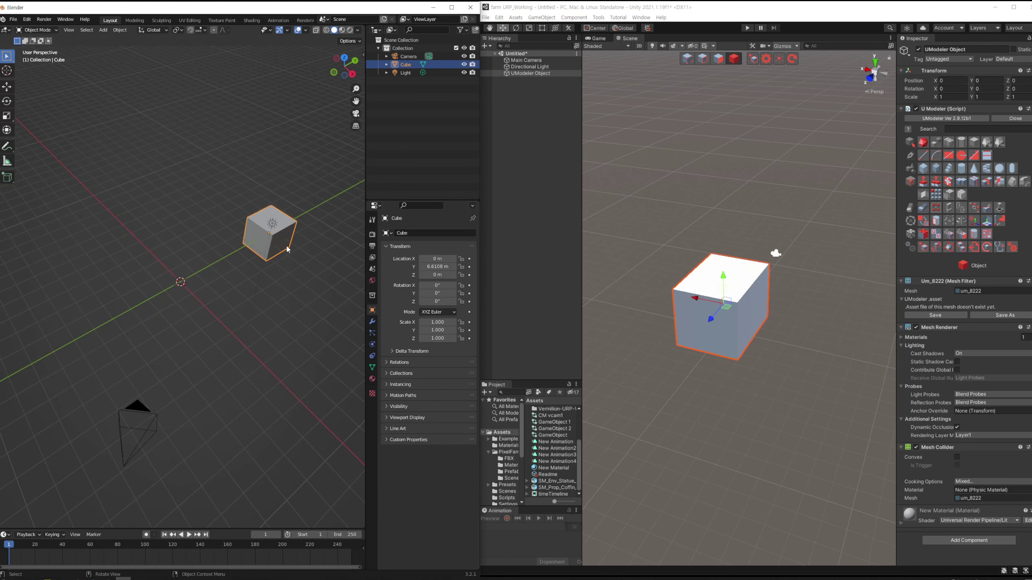
middle_drag(286, 286, 227, 235)
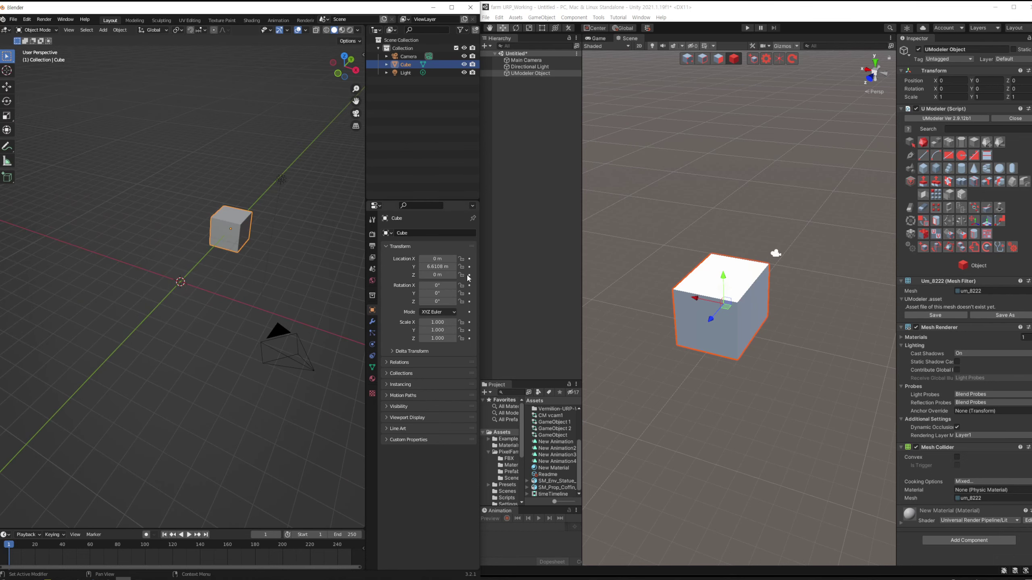
click(436, 267)
text(0)
key(Tab)
key(Return)
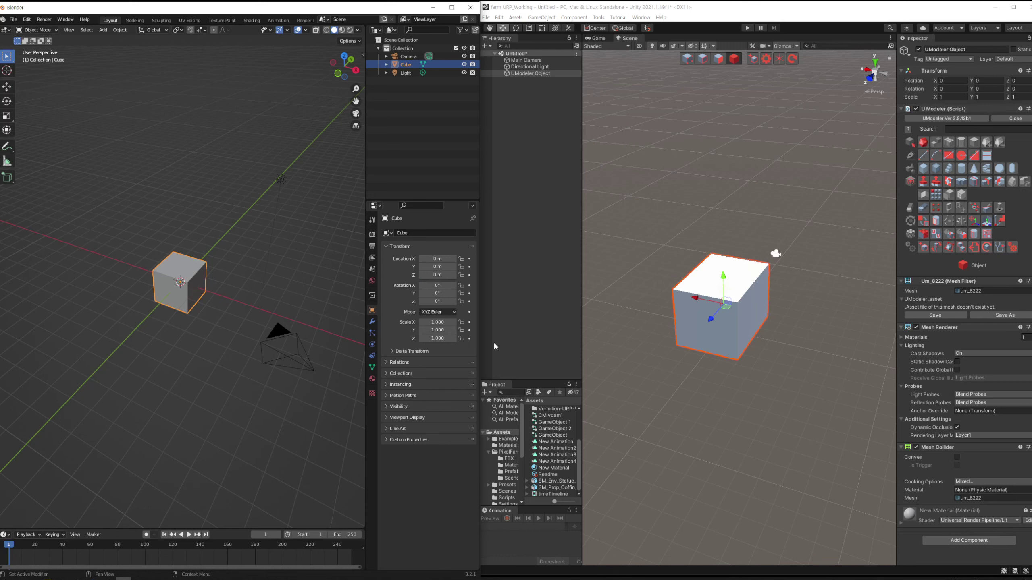
Switch back to Unity and enlarge the box's top face evenly in polygon mode
middle_drag(730, 376, 730, 384)
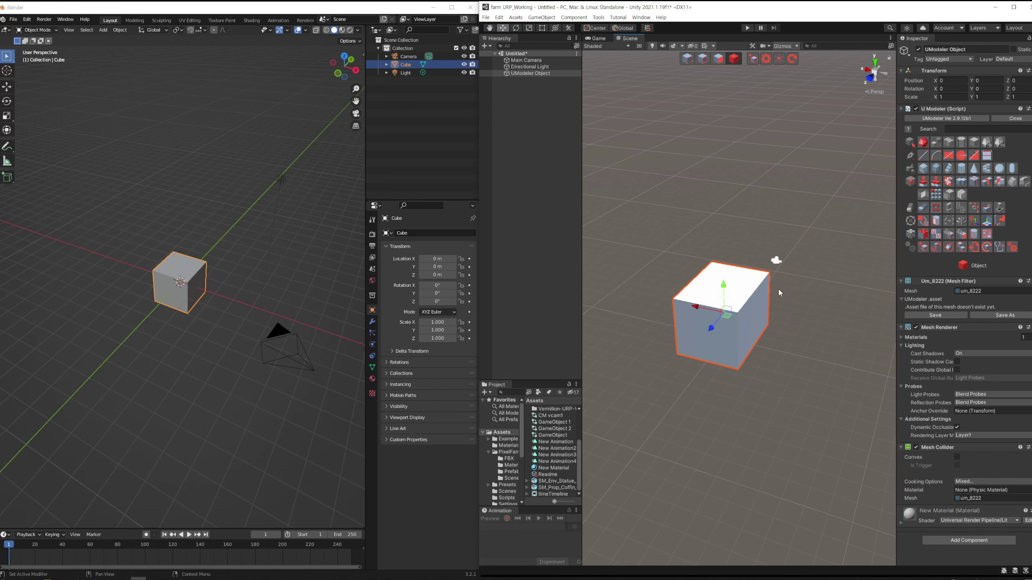
click(719, 61)
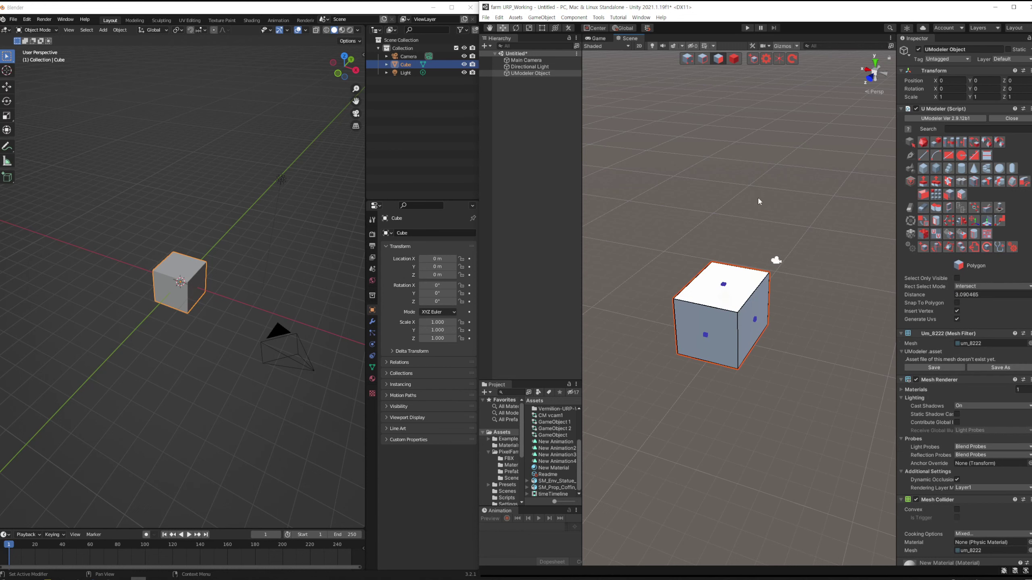
drag(650, 225, 728, 311)
key(r)
click(821, 311)
click(726, 288)
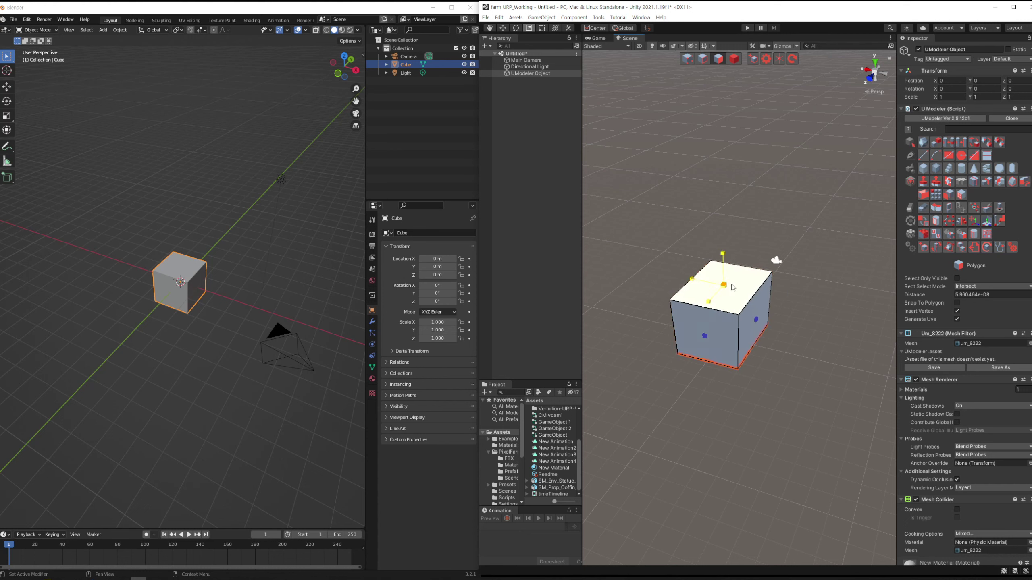
drag(726, 287, 759, 276)
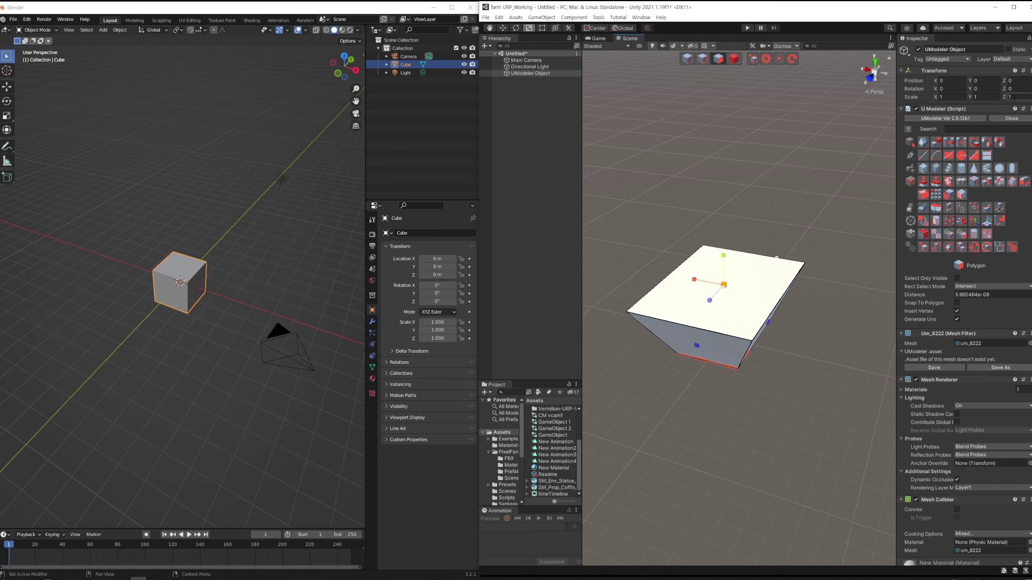
Undo the scaling of the box's top face
click(819, 213)
key(ctrl+z)
key(ctrl+z)
key(ctrl+z)
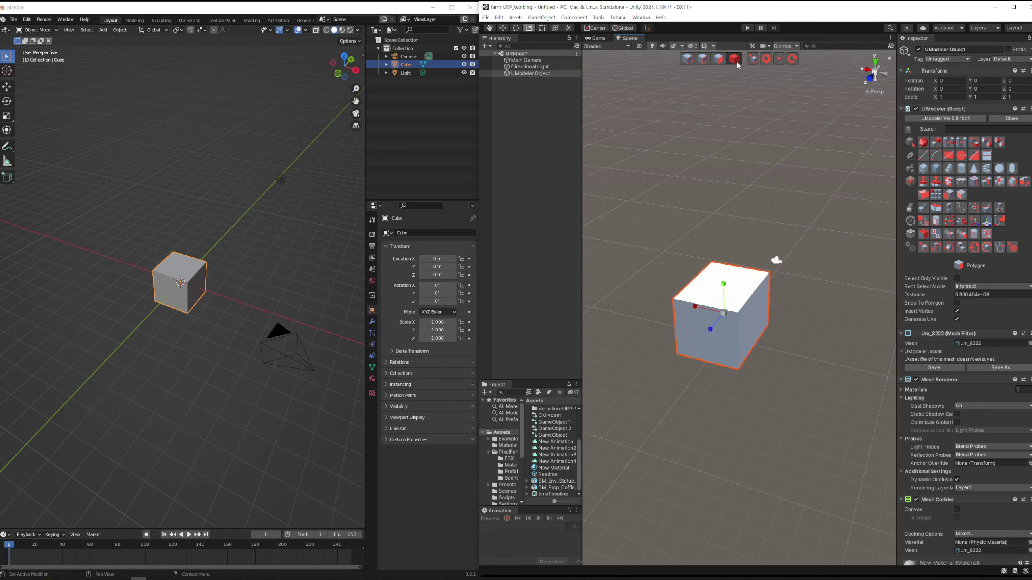
Scale the whole object uniformly to about 1.93 in object mode and enlarge its top face in polygon mode
click(734, 58)
drag(723, 314, 755, 298)
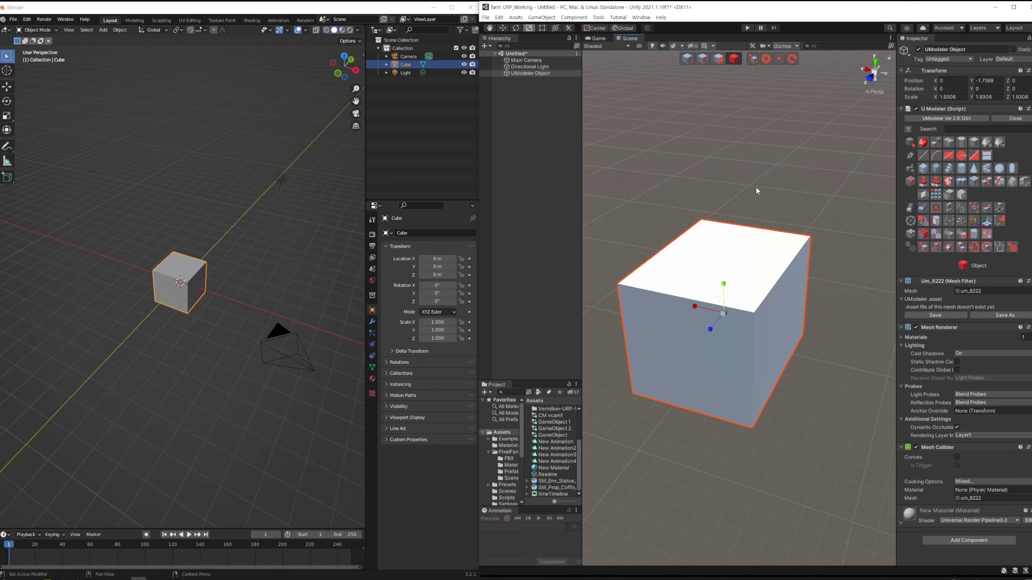
alt+drag(755, 185, 796, 273)
click(719, 58)
click(745, 271)
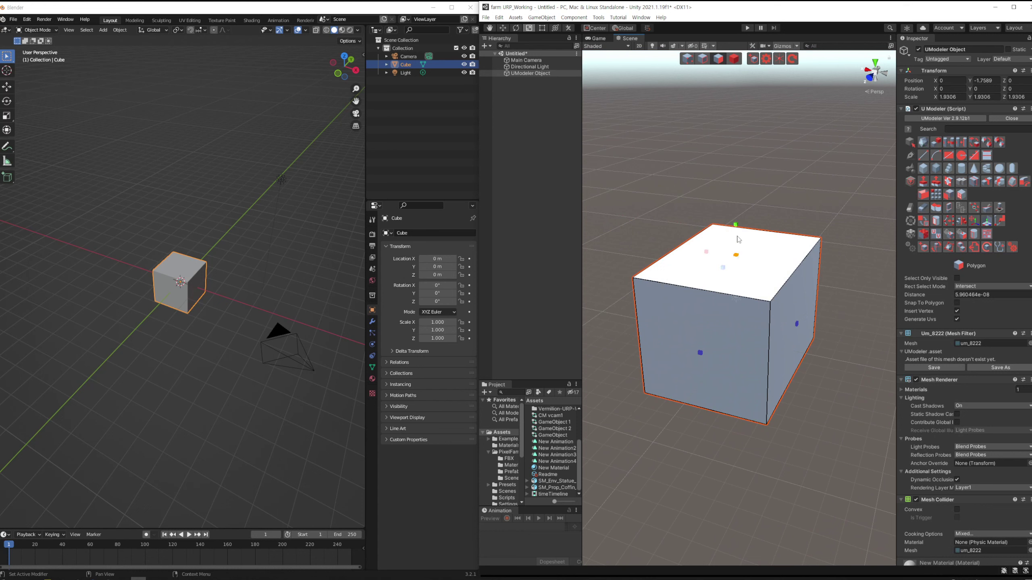
drag(735, 254, 749, 248)
In object mode, stretch the box along Y to a scale of about 3.12 and rotate it about Y to about -27.66°
click(734, 58)
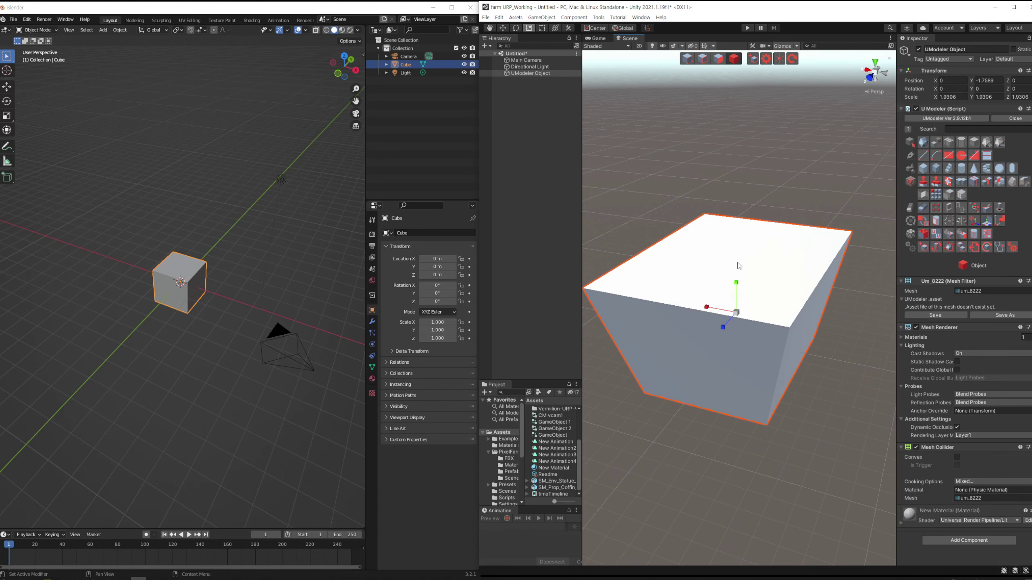
drag(736, 283, 746, 273)
middle_drag(831, 300, 790, 324)
key(e)
drag(746, 345, 776, 339)
middle_drag(775, 338, 820, 359)
Try moving the box upward along Y, and undo the move
key(w)
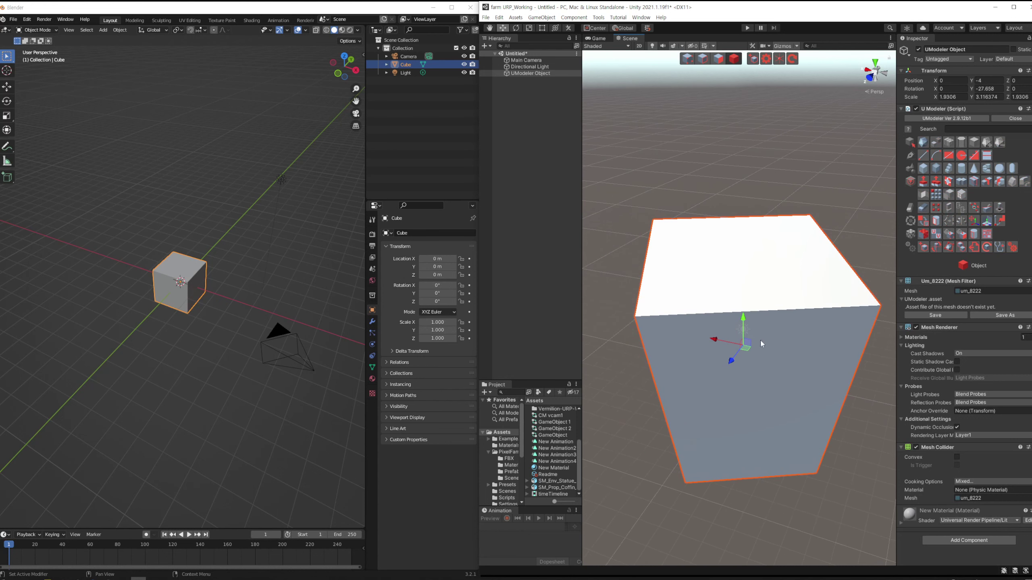
drag(743, 329, 744, 309)
key(ctrl+z)
alt+drag(830, 348, 763, 354)
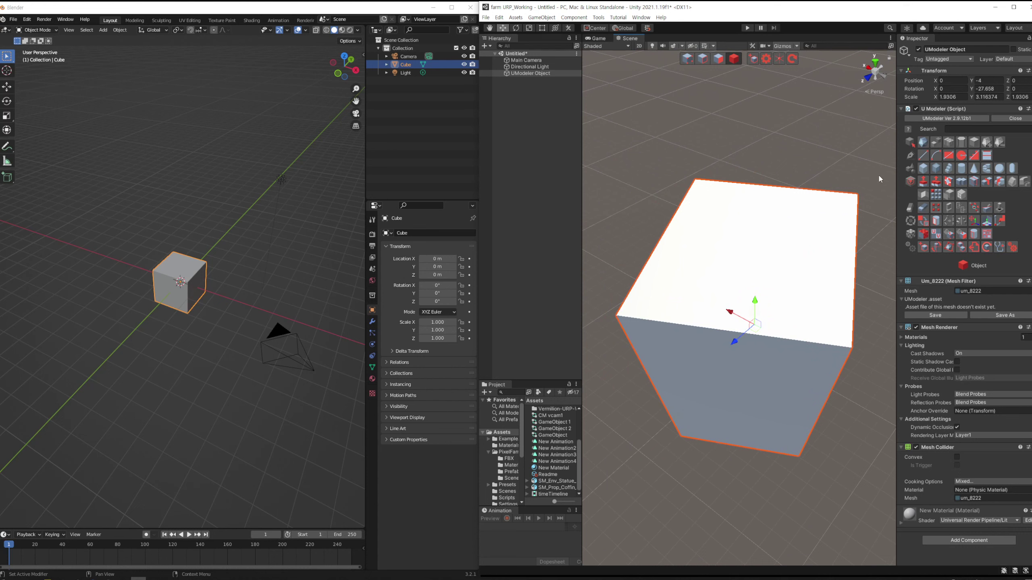
Try setting the box's Y rotation to 0 and X scale to 1, and undo both changes
click(986, 88)
text(0)
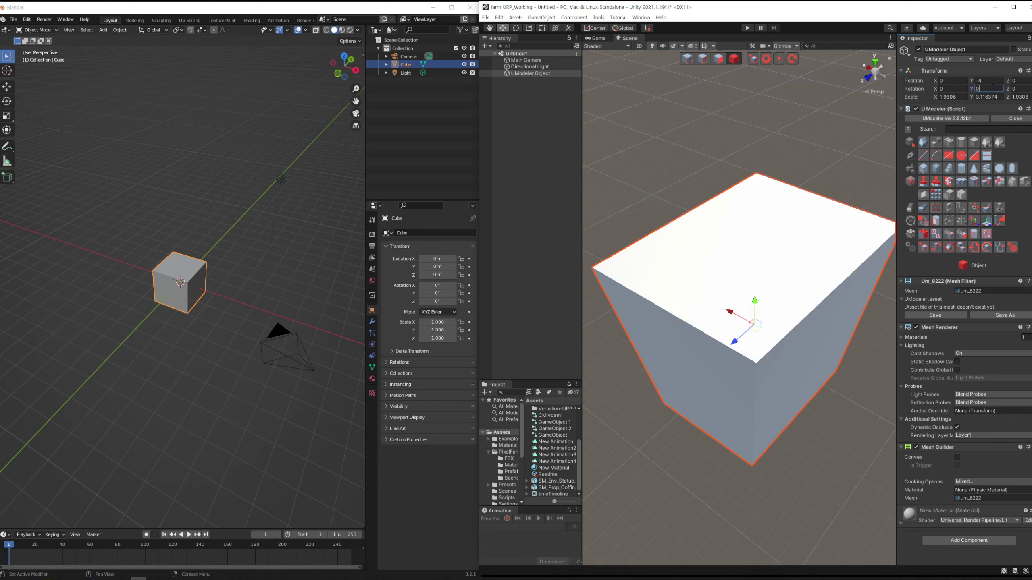
click(951, 96)
text(1)
key(Tab)
key(ctrl+z)
key(ctrl+z)
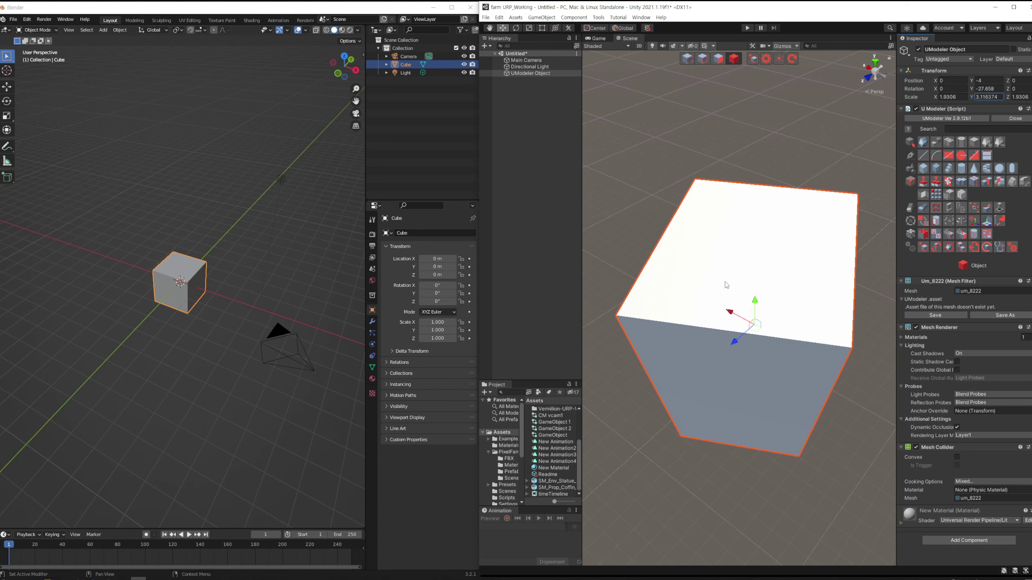
Bake all of the box's position, rotation and scale into the mesh with UModeler's Bake Transform tool
click(937, 248)
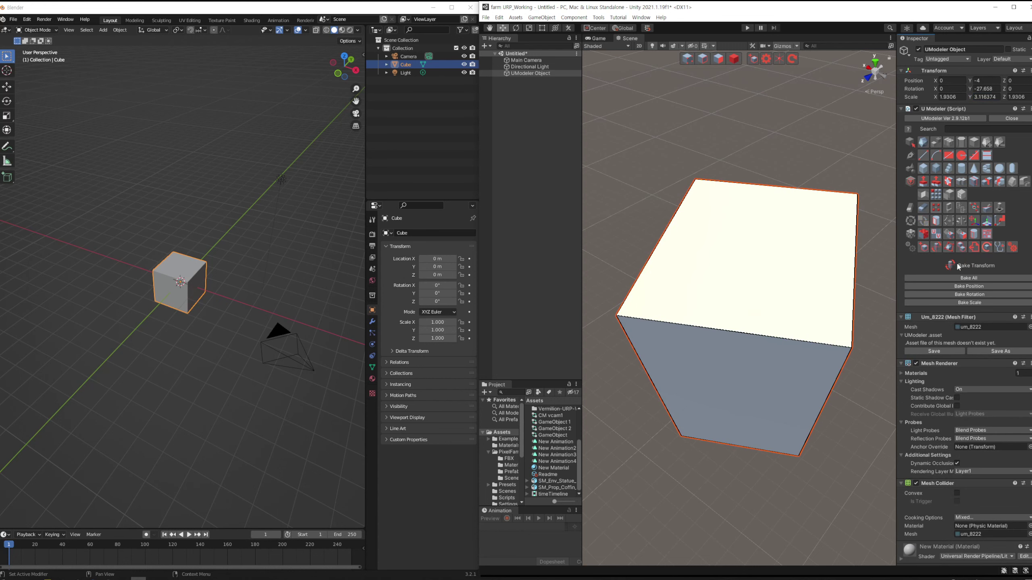
click(987, 293)
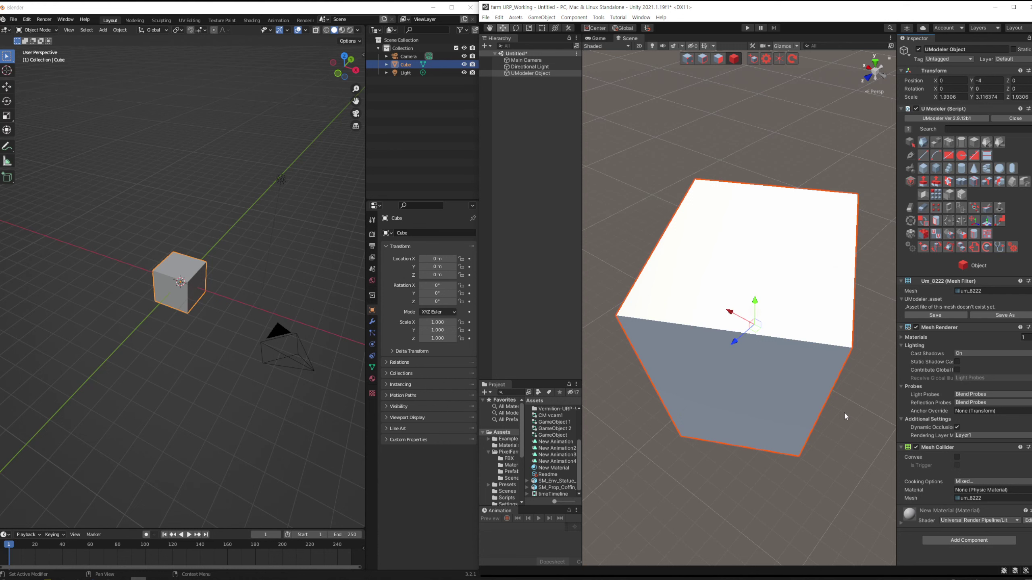
click(946, 248)
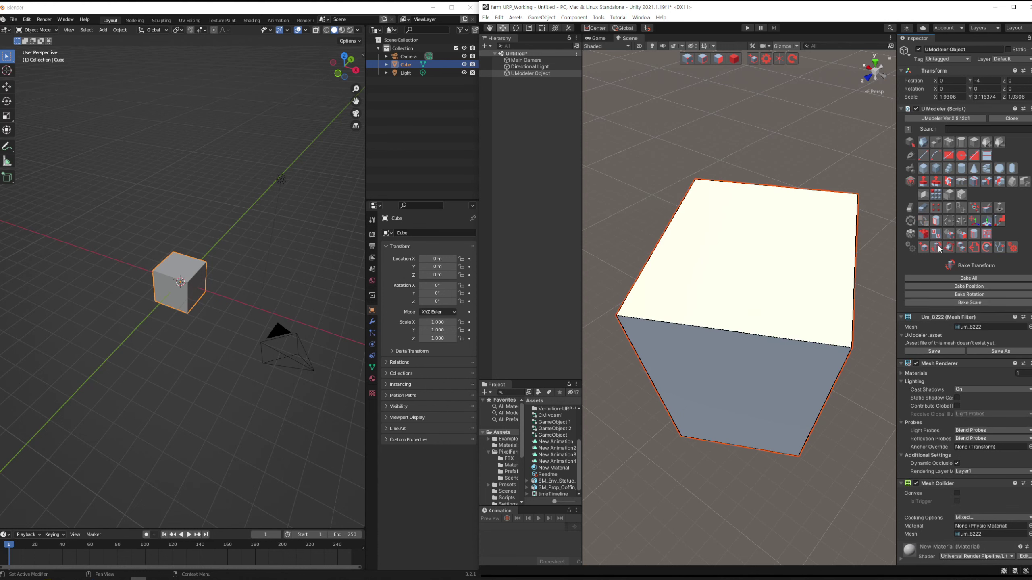
click(977, 279)
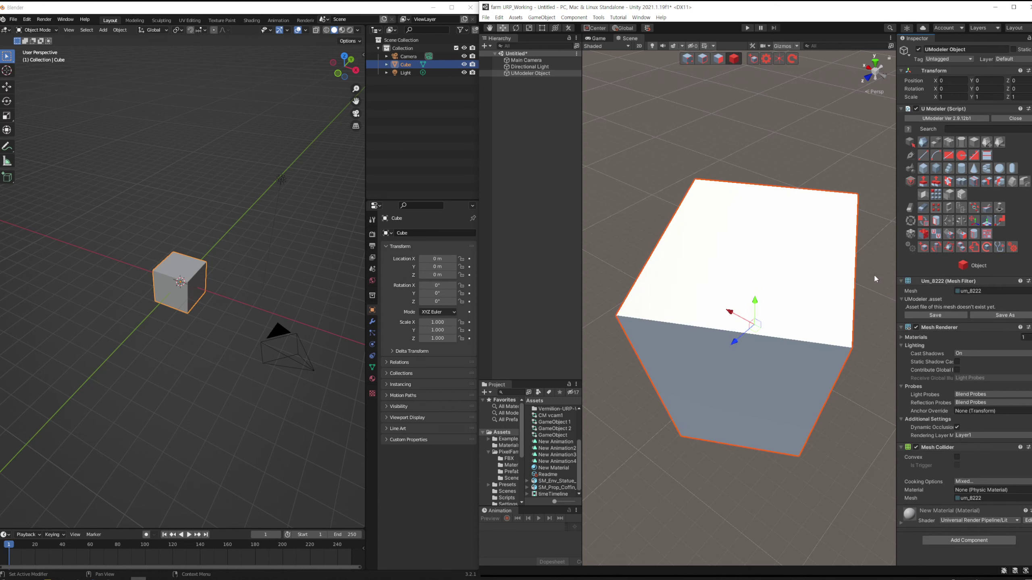
click(953, 98)
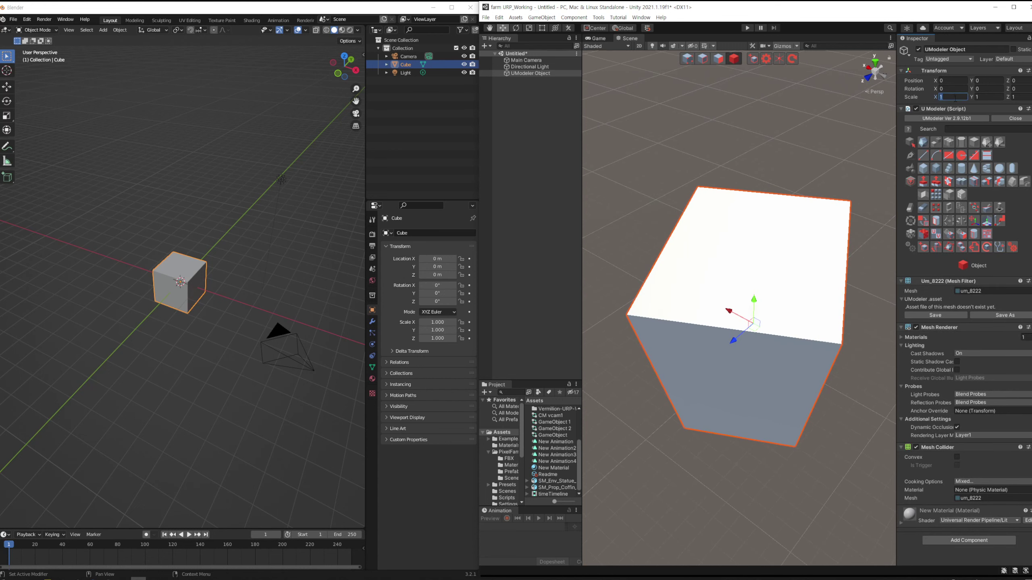
click(988, 97)
key(Return)
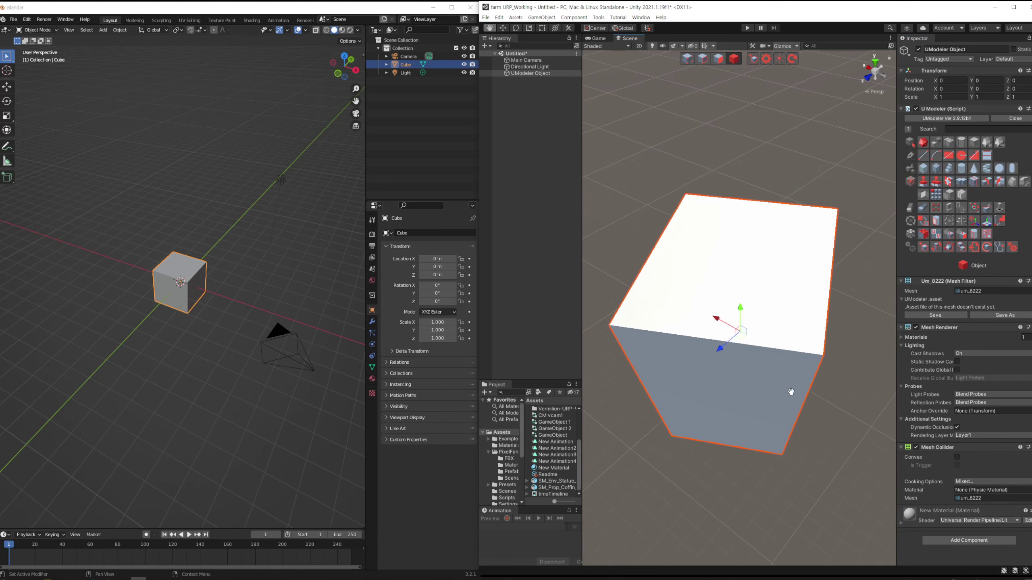
Move the box's pivot to its bottom center and set its Y position to 0
alt+drag(830, 385, 845, 356)
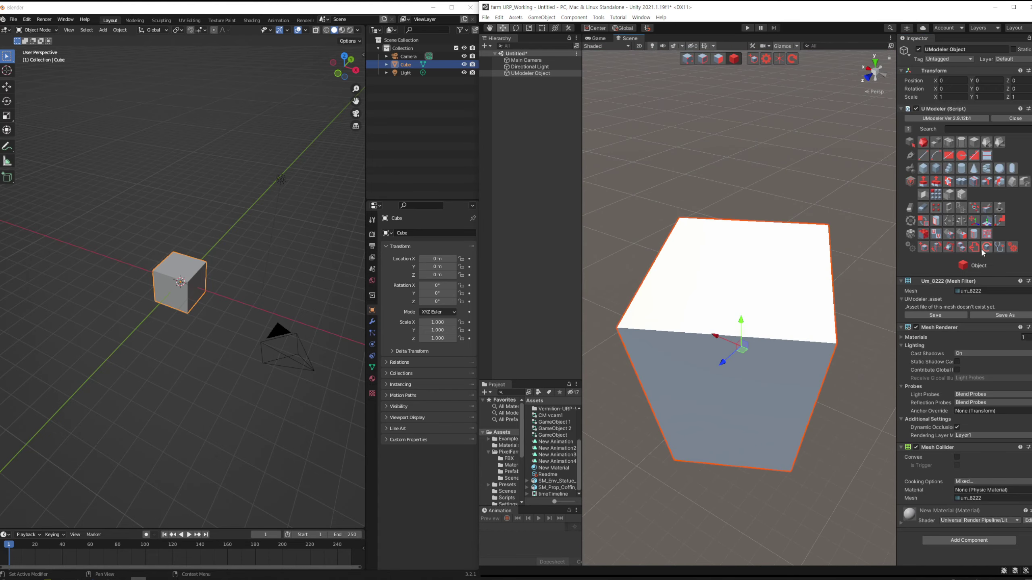
click(987, 221)
click(979, 296)
click(988, 81)
text(0)
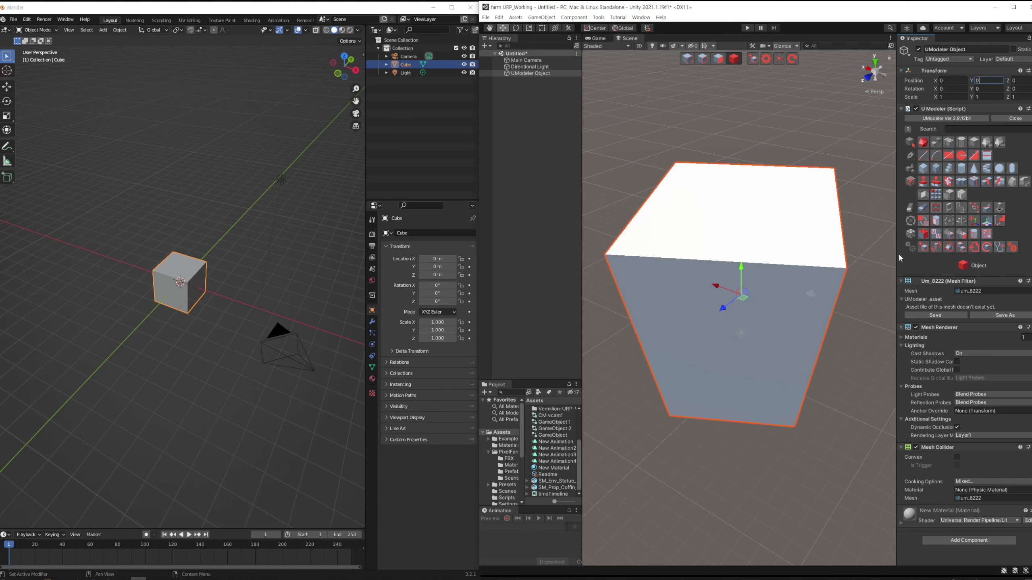
click(860, 334)
click(801, 421)
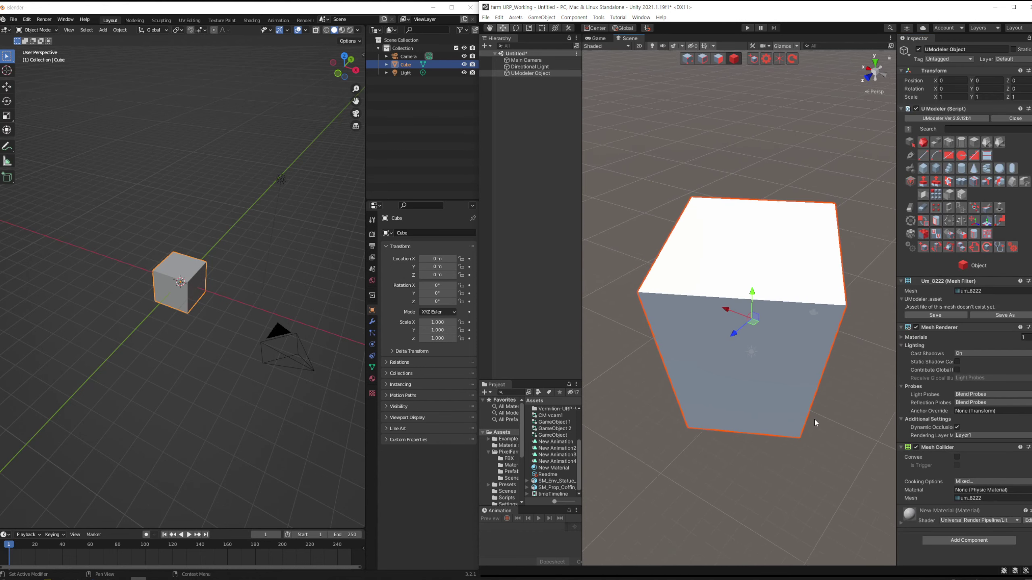
scroll(809, 417, down, 1)
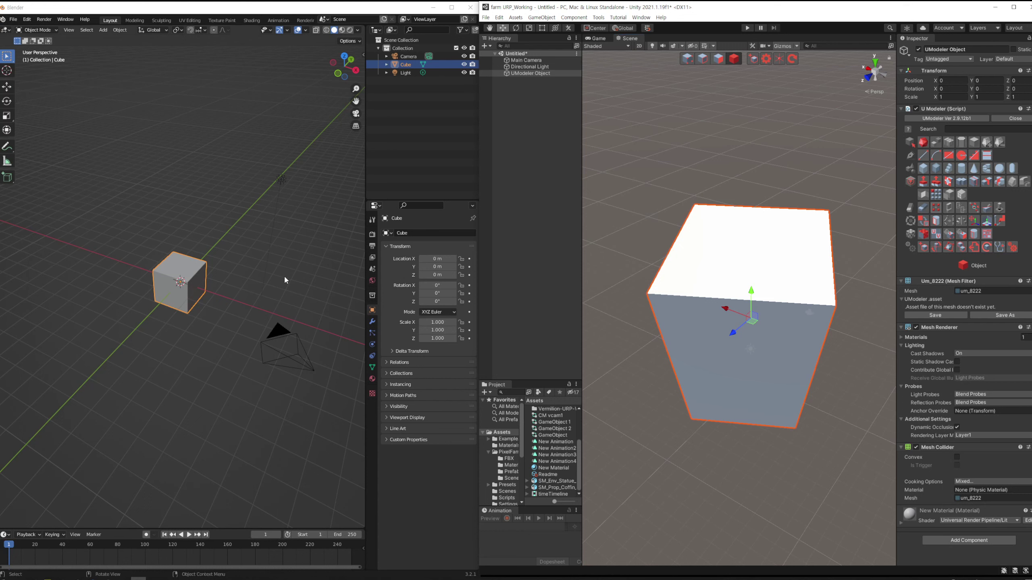
Switch to Blender and scale the cube uniformly to about -2.67
click(233, 307)
middle_drag(231, 302, 197, 290)
click(201, 273)
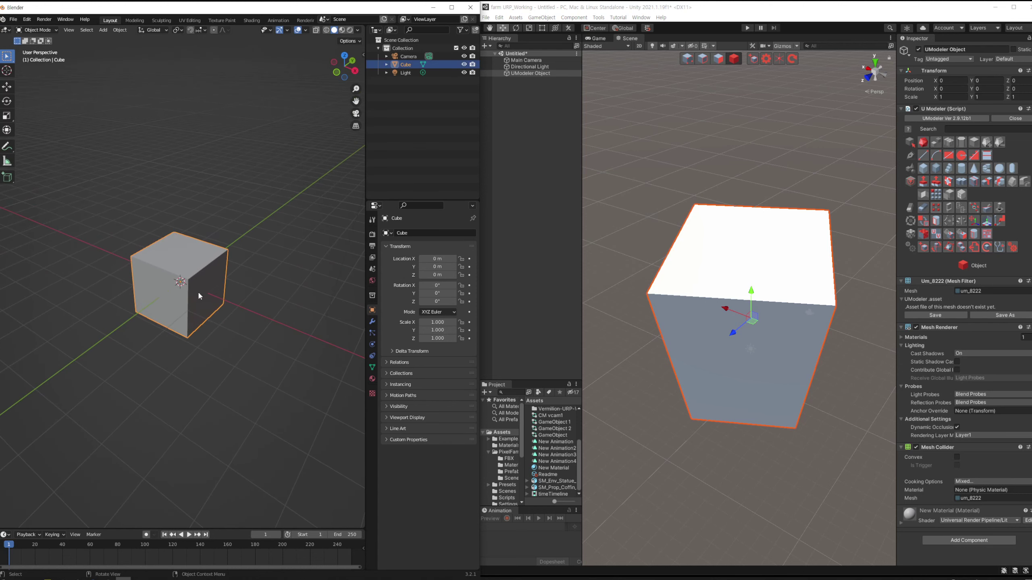
click(8, 117)
key(s)
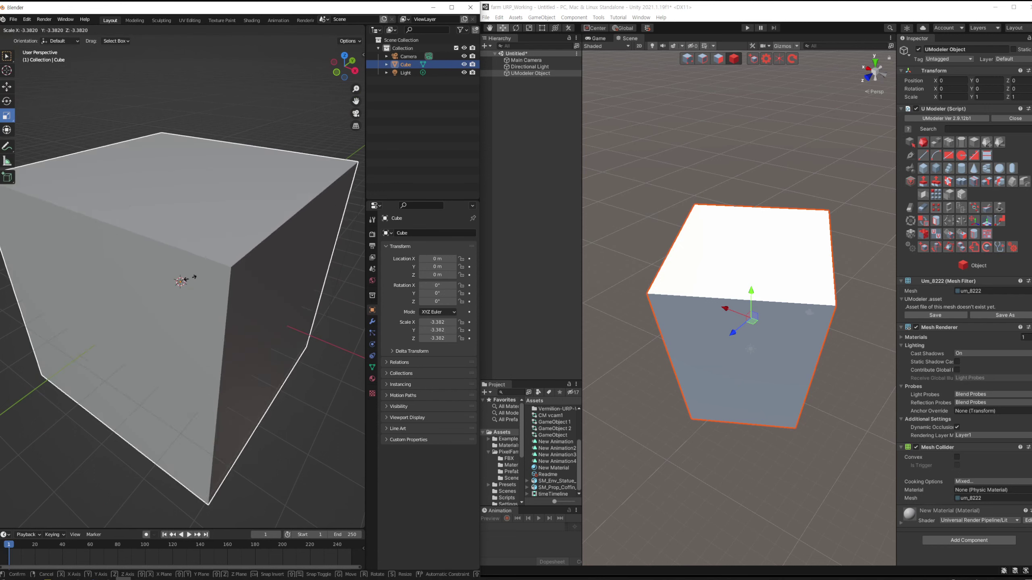
click(244, 318)
Rotate the cube about its Z axis by about 27.3° with the Rotate tool
key(alt+a)
click(208, 235)
key(shift+space)
key(r)
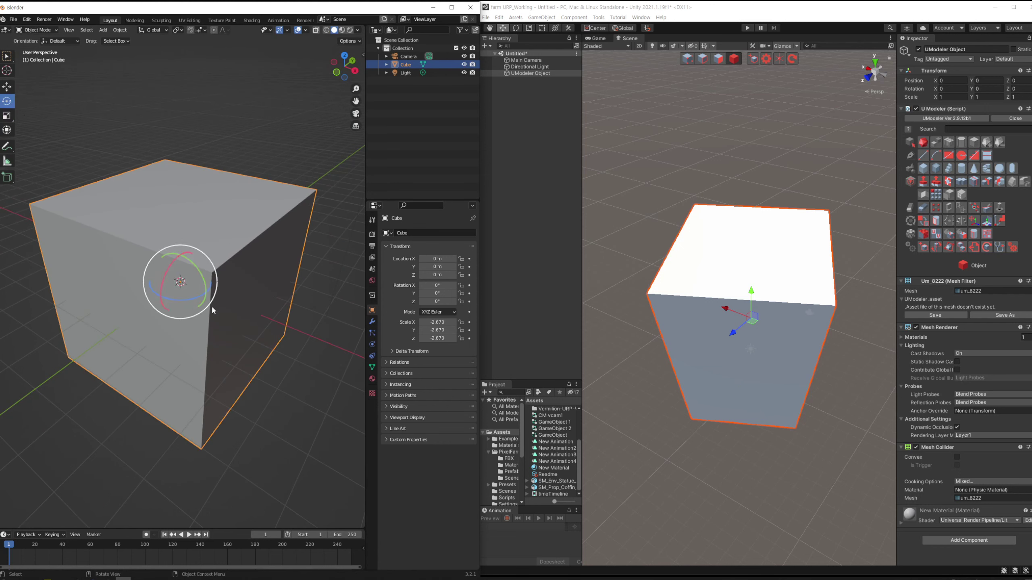
drag(182, 300, 216, 318)
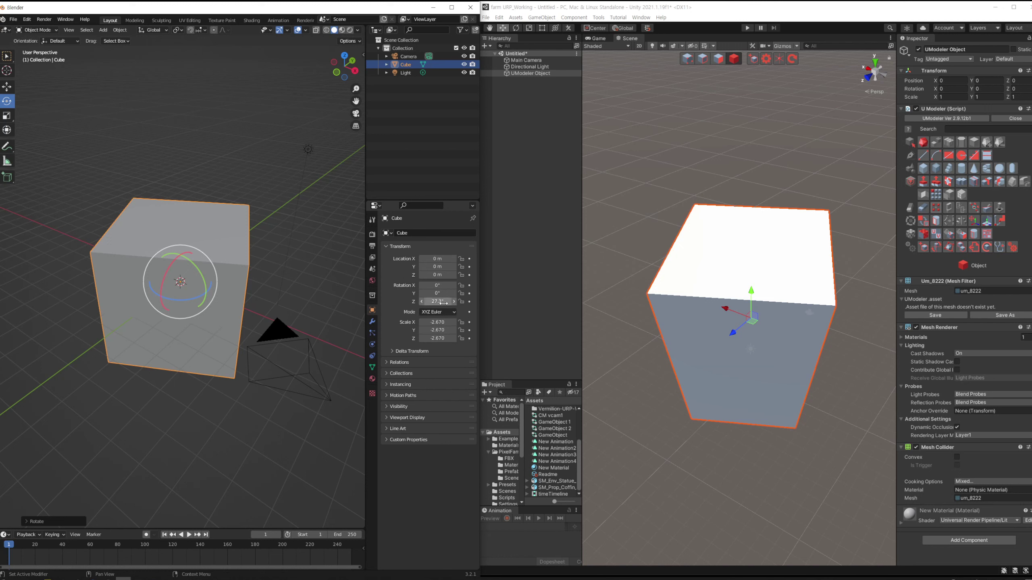
Try setting the cube's Z rotation to 0, and undo the change
click(438, 301)
text(0)
key(Tab)
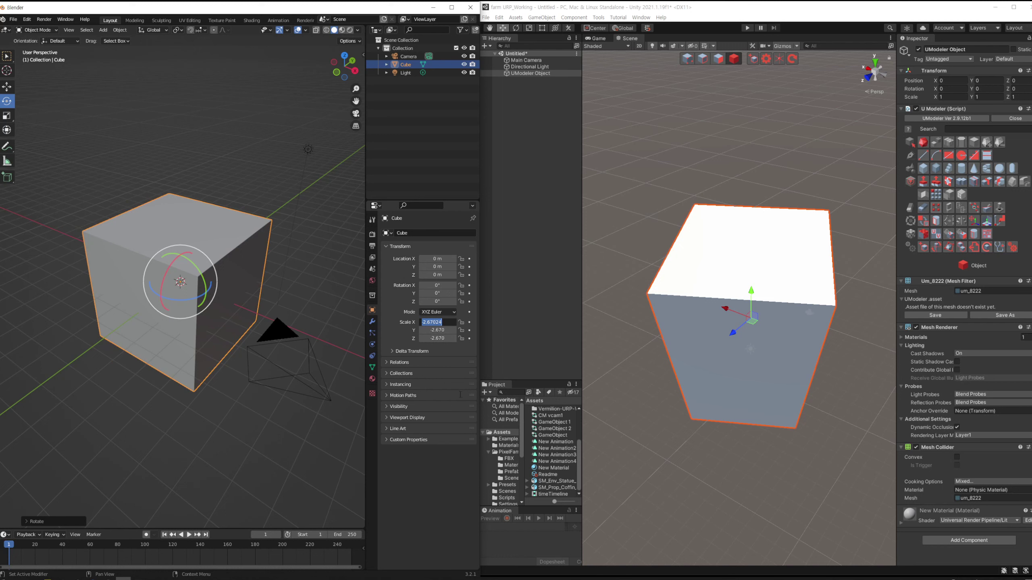
key(Escape)
key(ctrl+z)
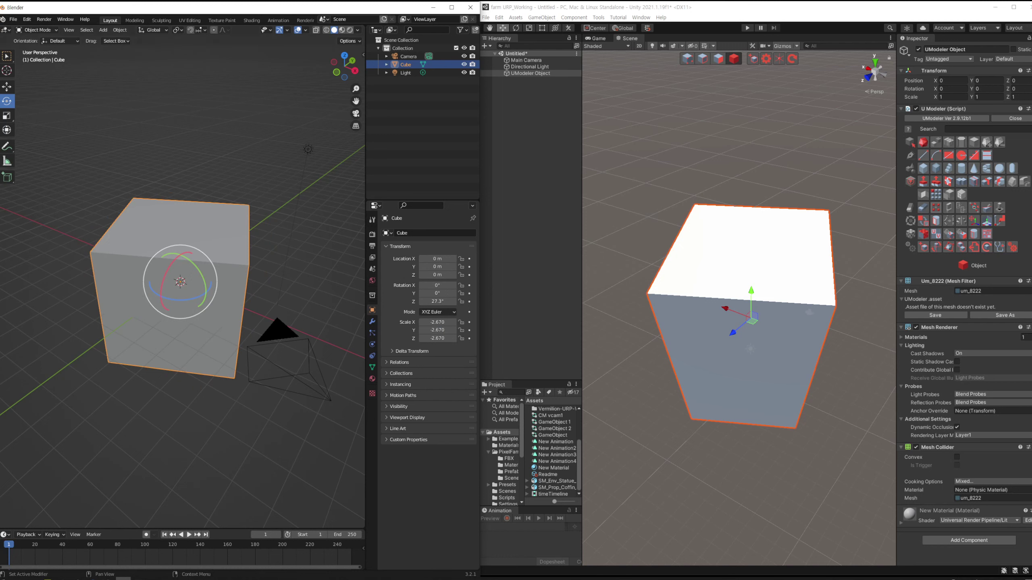
Apply the cube's rotation and scale to its mesh
key(w)
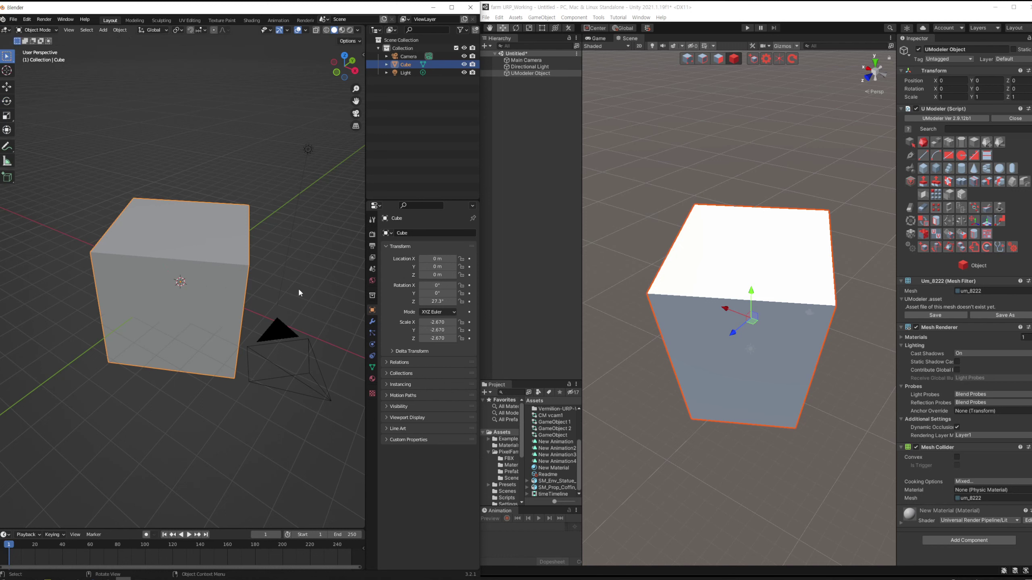
key(ctrl+a)
key(ctrl+a)
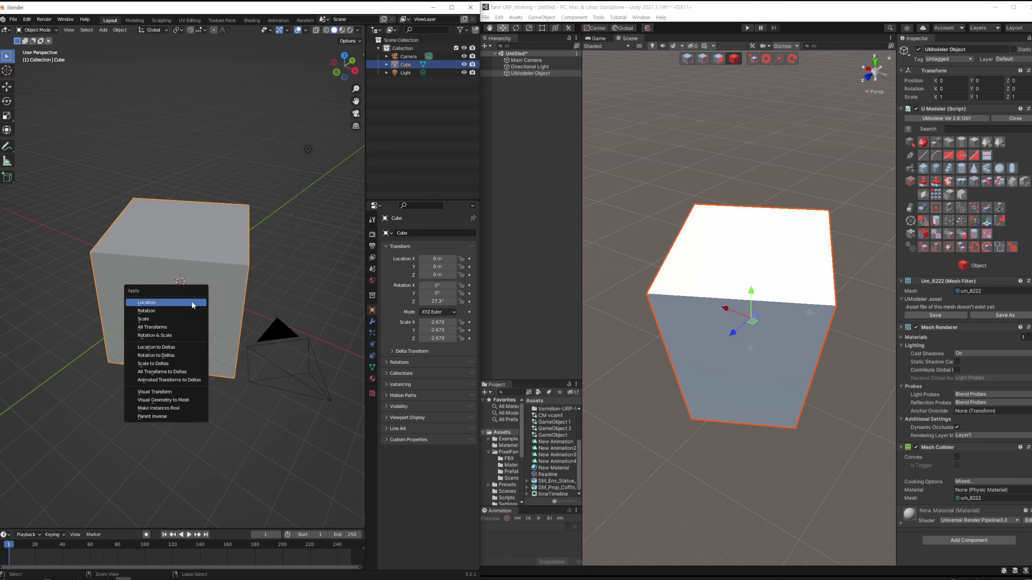
click(162, 311)
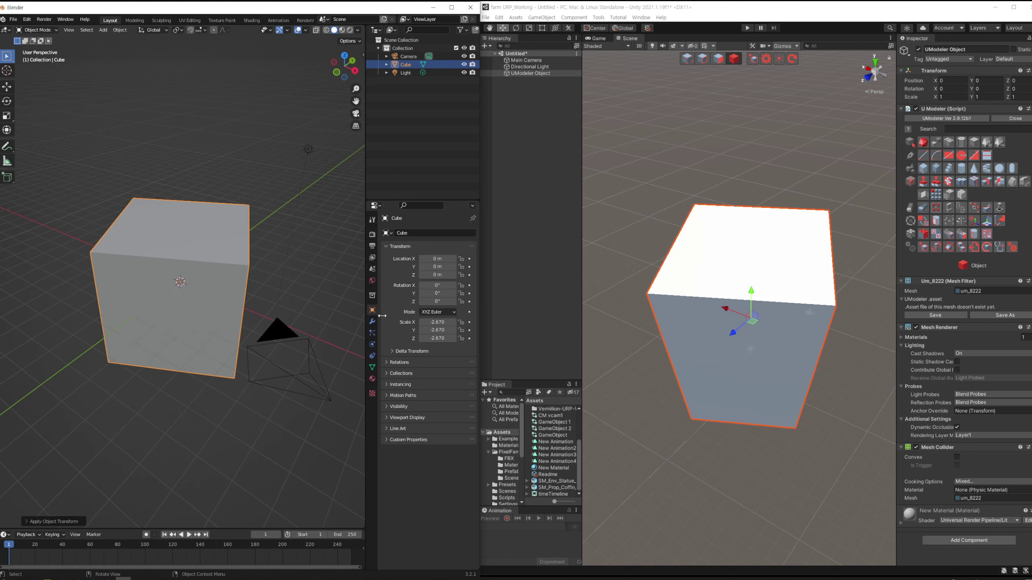
key(ctrl+a)
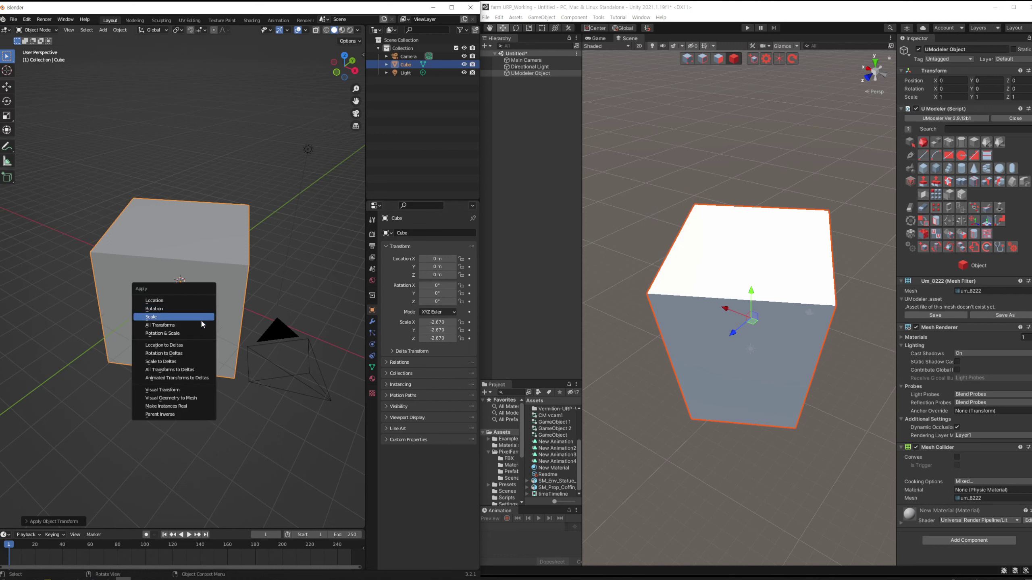
click(161, 326)
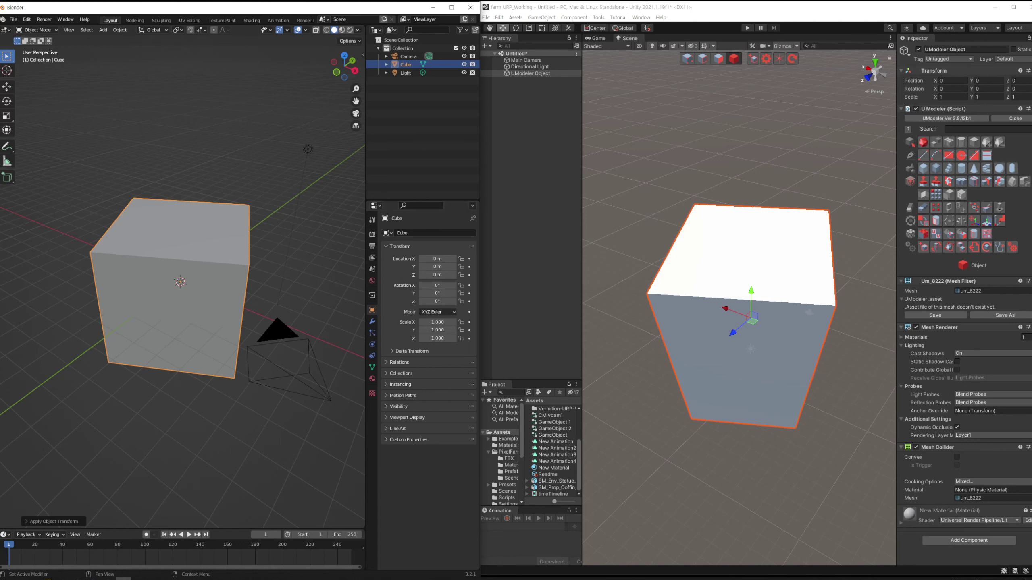
Set the cube's origin to the 3D cursor at its upper corner
key(shift+space)
key(r)
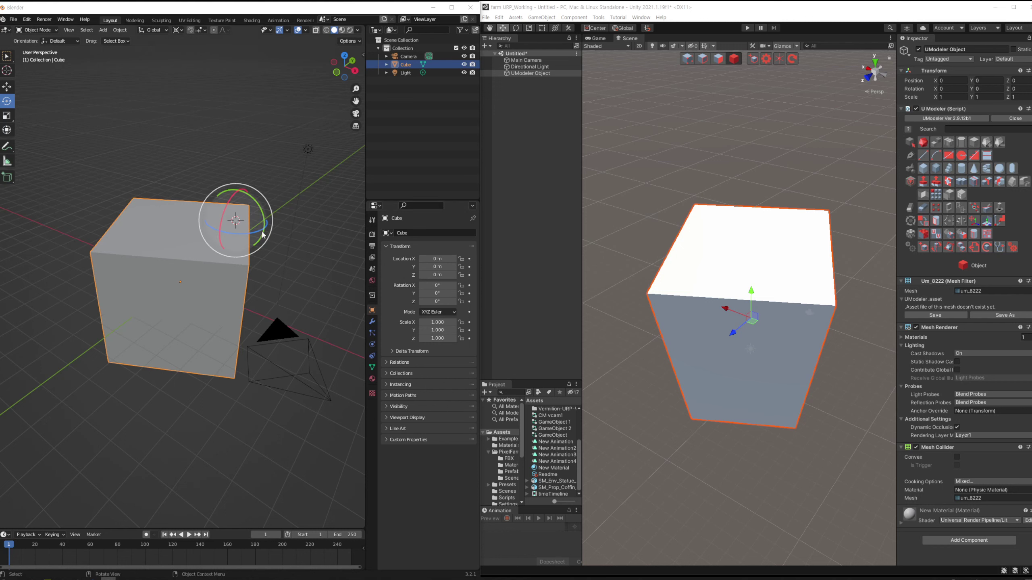
click(126, 32)
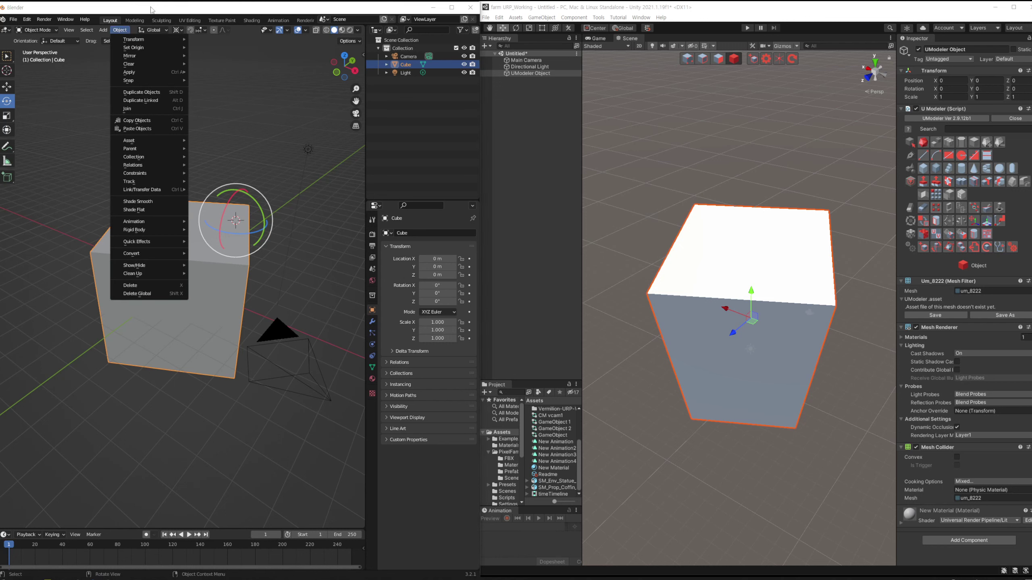
click(120, 31)
mouse_move(170, 48)
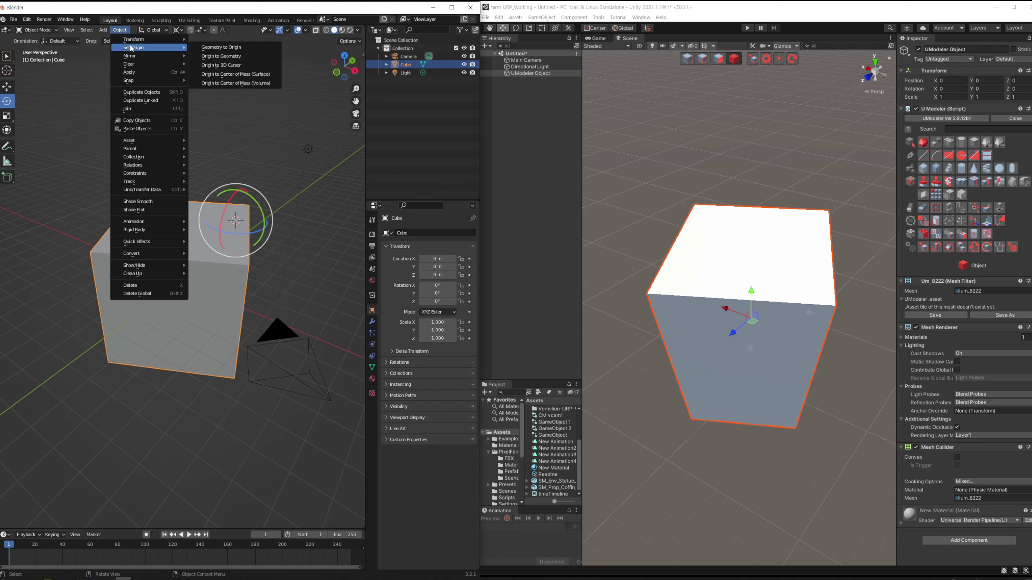
click(216, 70)
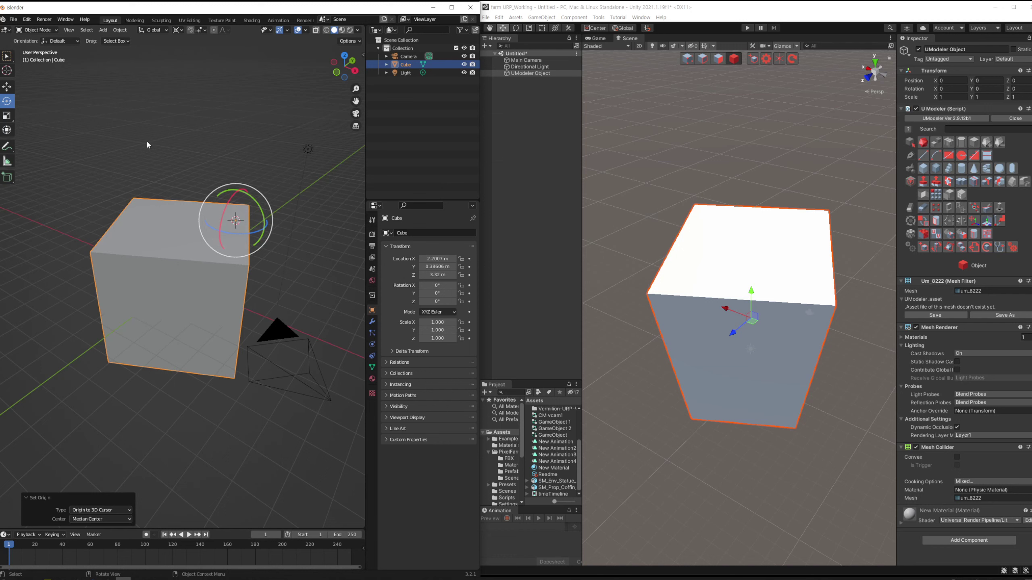
Move the cube's origin back to its center with the Origin to Geometry option
click(120, 31)
mouse_move(128, 48)
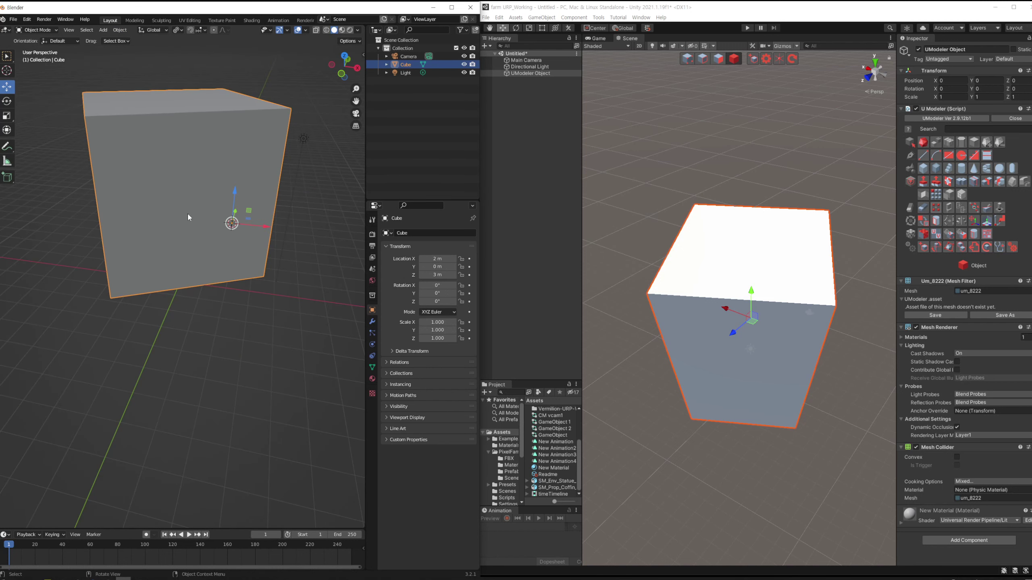
click(119, 31)
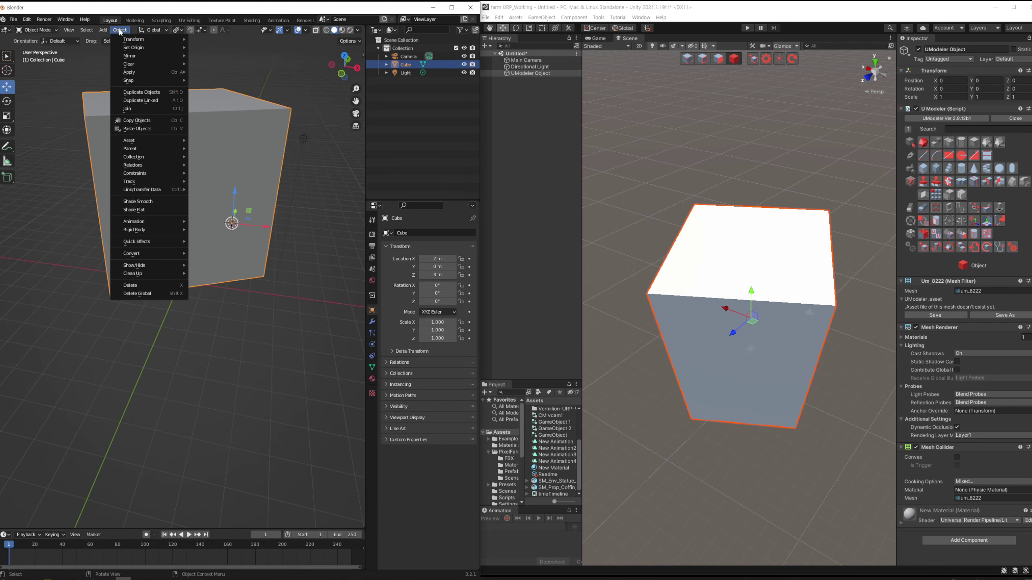
mouse_move(142, 49)
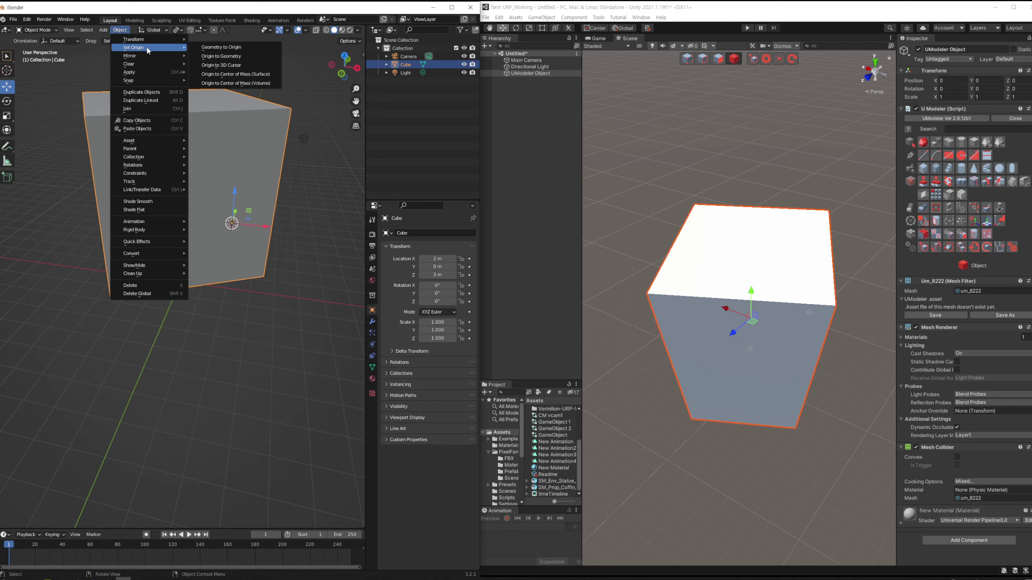
click(245, 57)
middle_drag(238, 196, 279, 200)
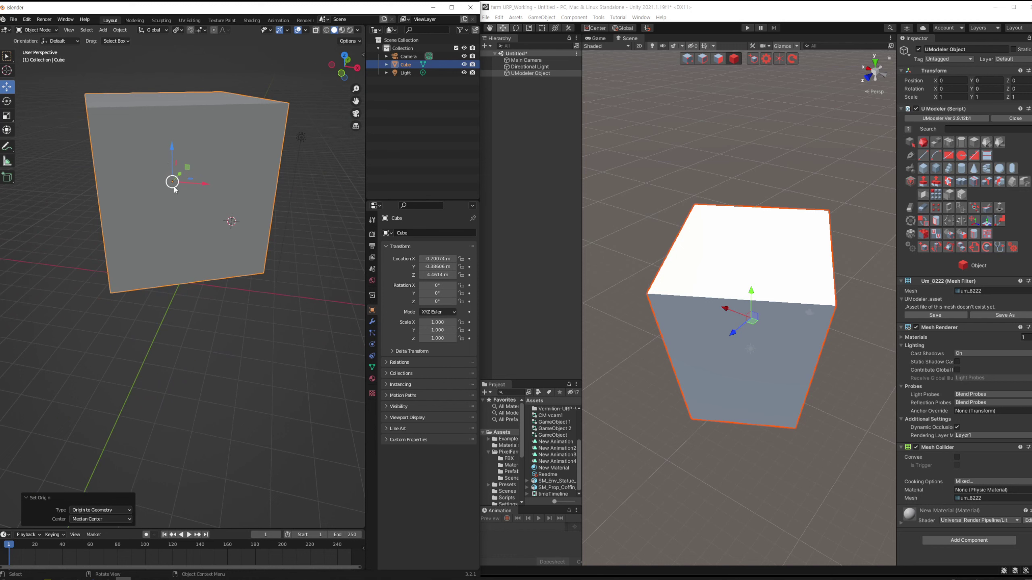
Set the cube's X, Y and Z location to 0 m
double_click(437, 258)
text(0)
key(Tab)
text(0)
key(Tab)
text(0)
key(Tab)
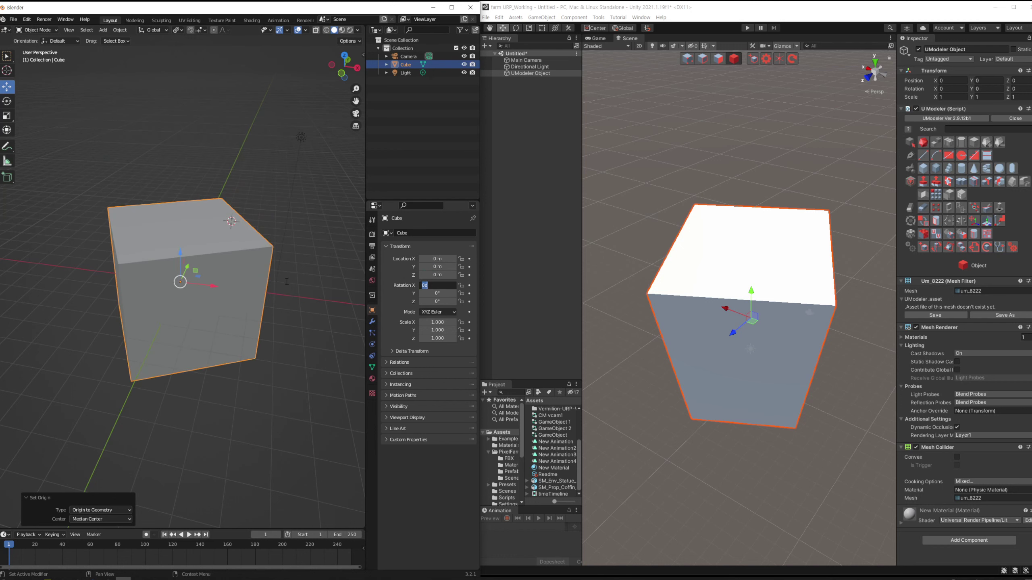
key(Return)
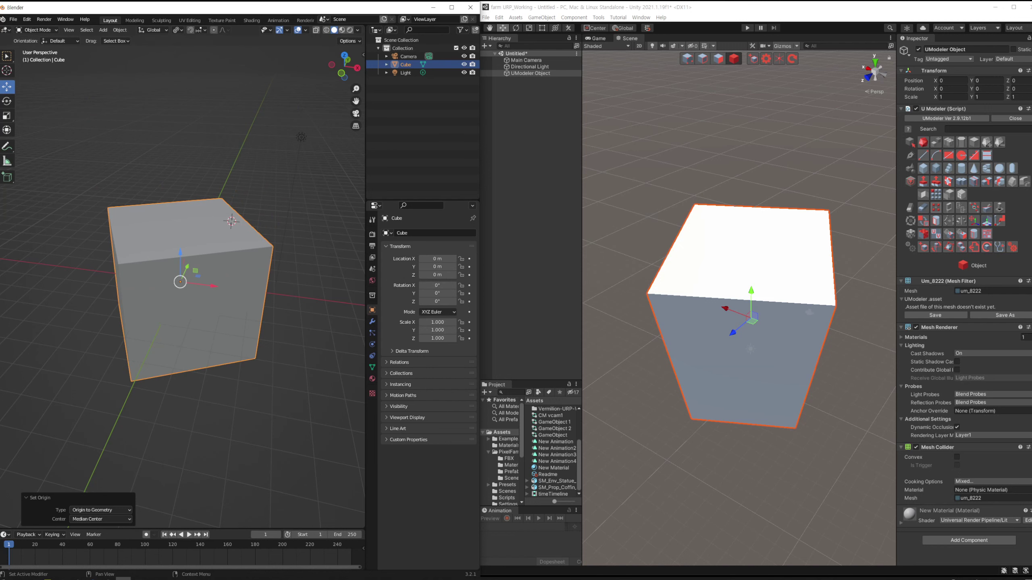